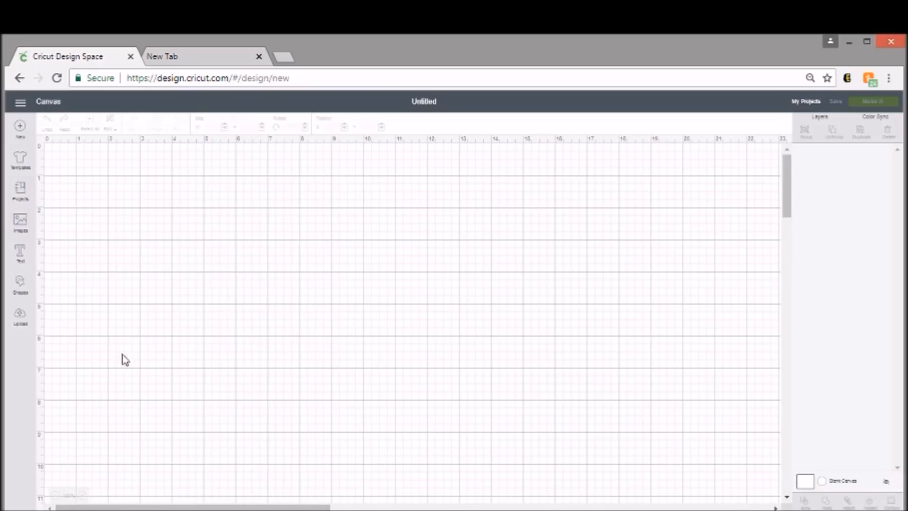
# Step: Search Google for "spiderweb" in the other browser tab and show the image results
pyautogui.click(188, 57)
pyautogui.click(314, 315)
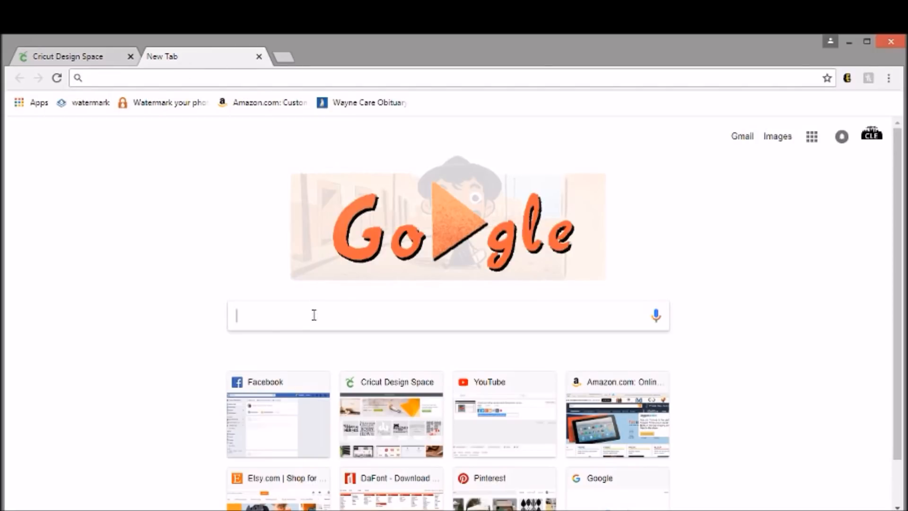
pyautogui.write('spiderweb')
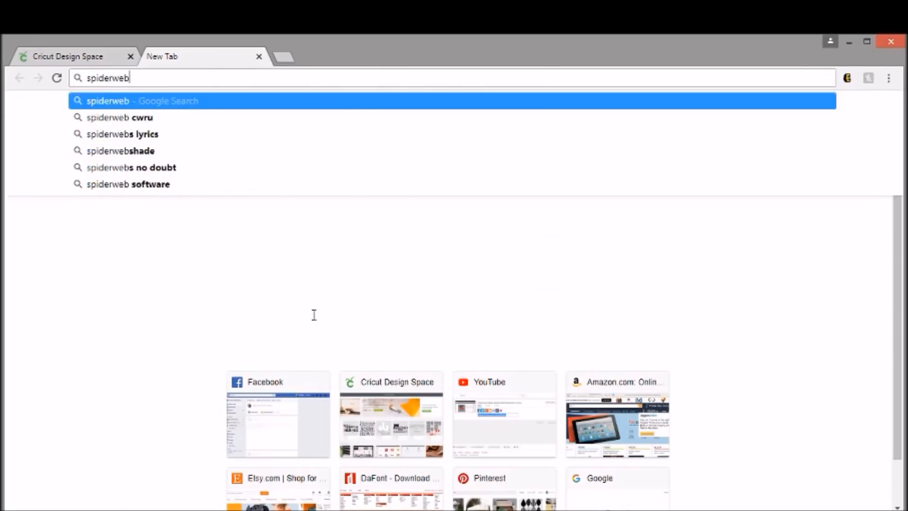
pyautogui.press('Return')
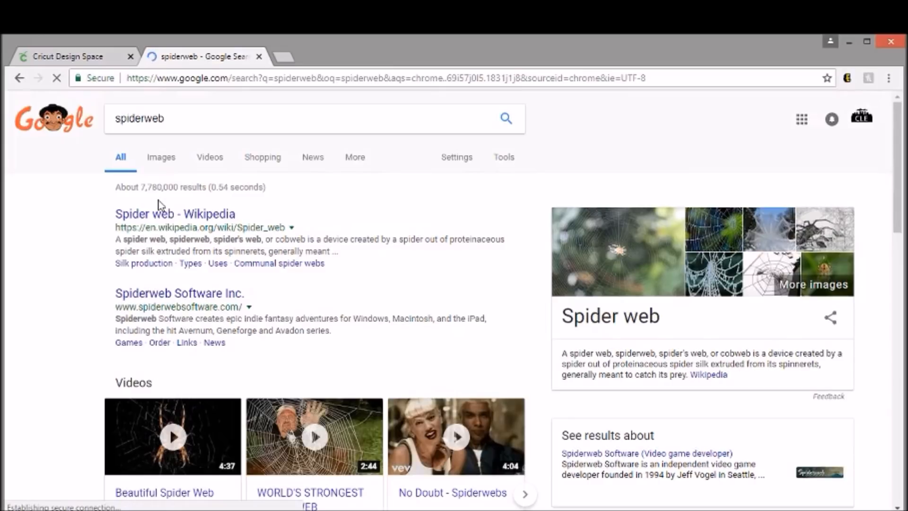
pyautogui.click(175, 161)
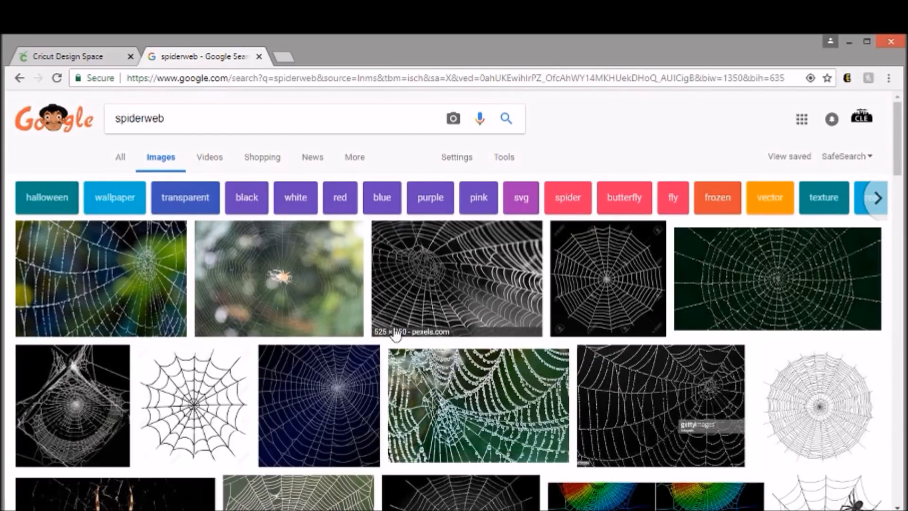
# Step: Find a bold black spiderweb on a white background among the image results and open its preview
pyautogui.scroll(-2, 324, 348)
pyautogui.scroll(-10, 324, 350)
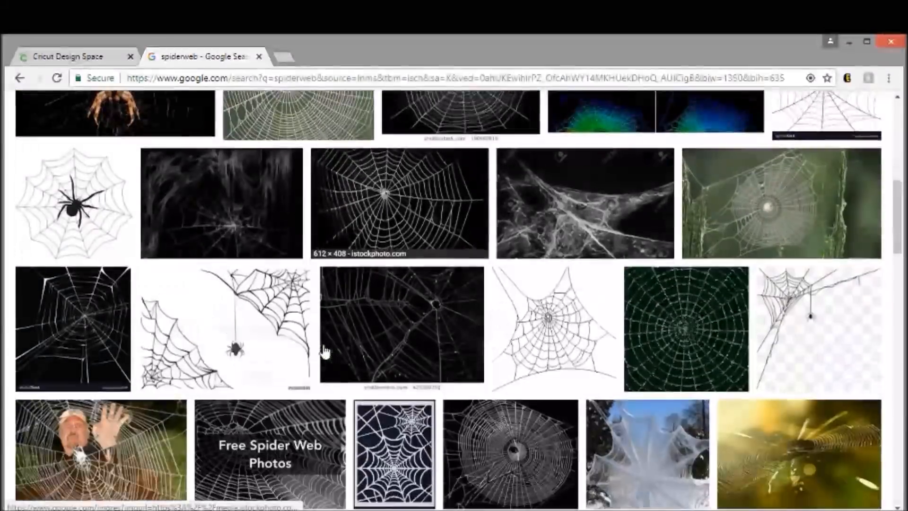
pyautogui.scroll(-6, 325, 351)
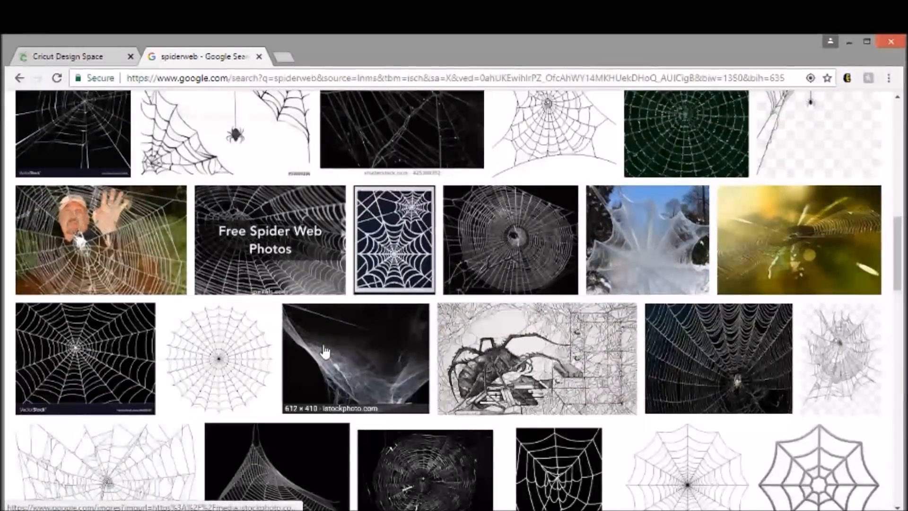
pyautogui.scroll(-2, 324, 351)
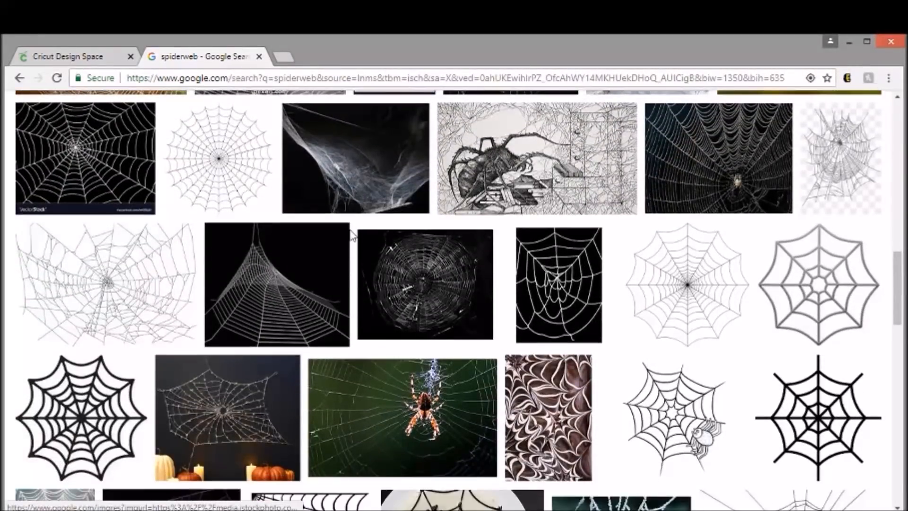
pyautogui.scroll(-1, 352, 235)
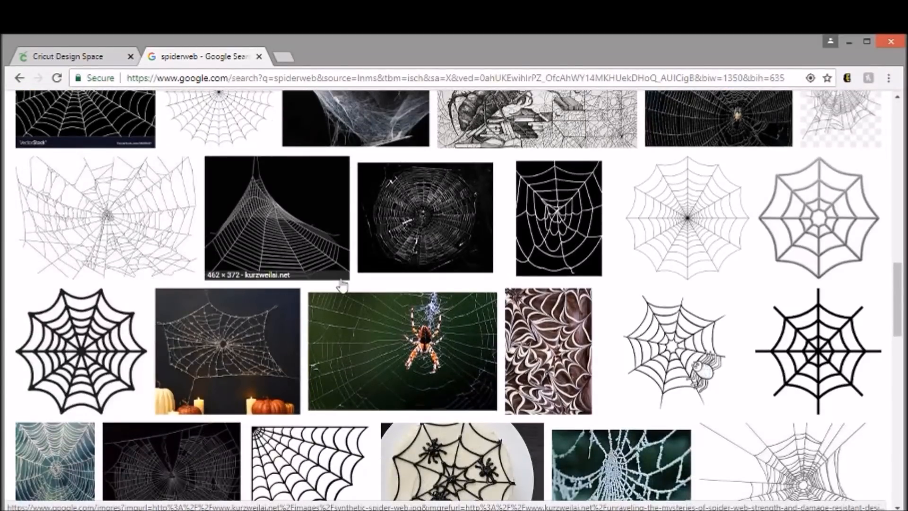
pyautogui.scroll(-3, 214, 284)
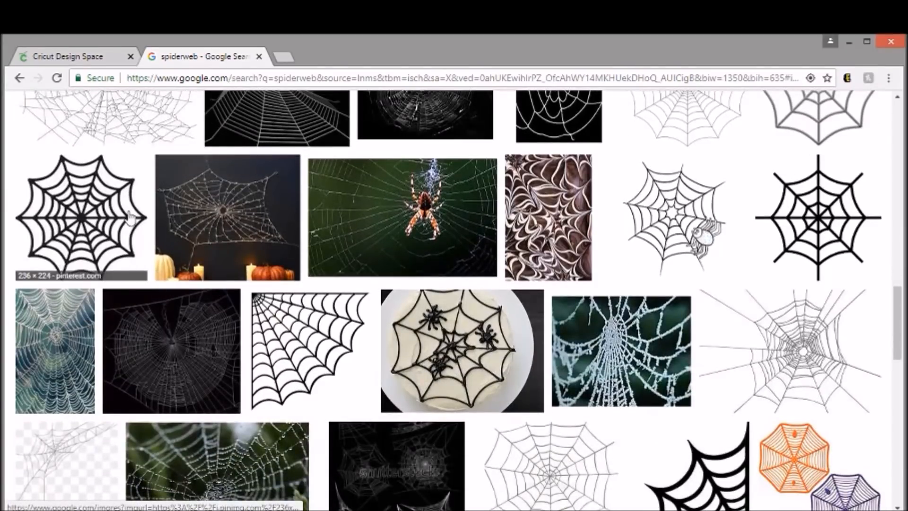
pyautogui.click(118, 246)
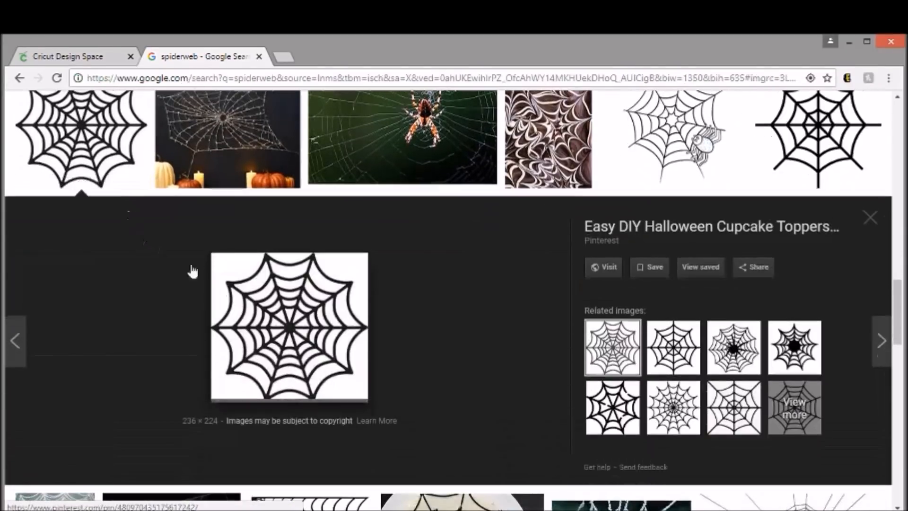
# Step: Save the previewed spiderweb image to the cricut folder as a JPEG named spiderweb
pyautogui.rightClick(263, 297)
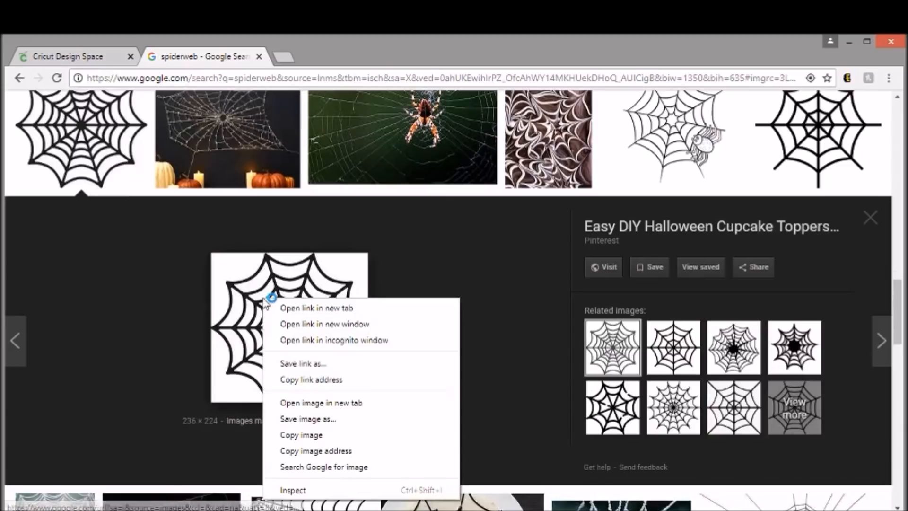
pyautogui.click(321, 418)
pyautogui.write('spiderweb')
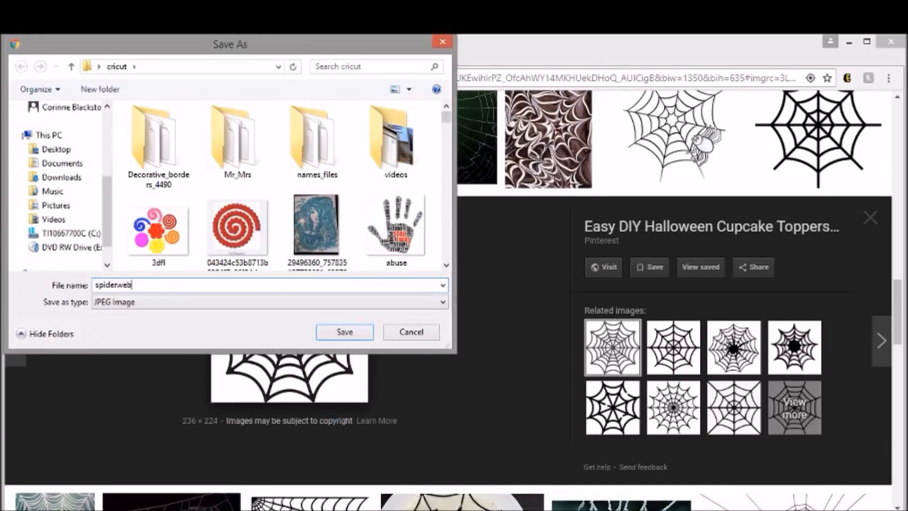
pyautogui.press('Return')
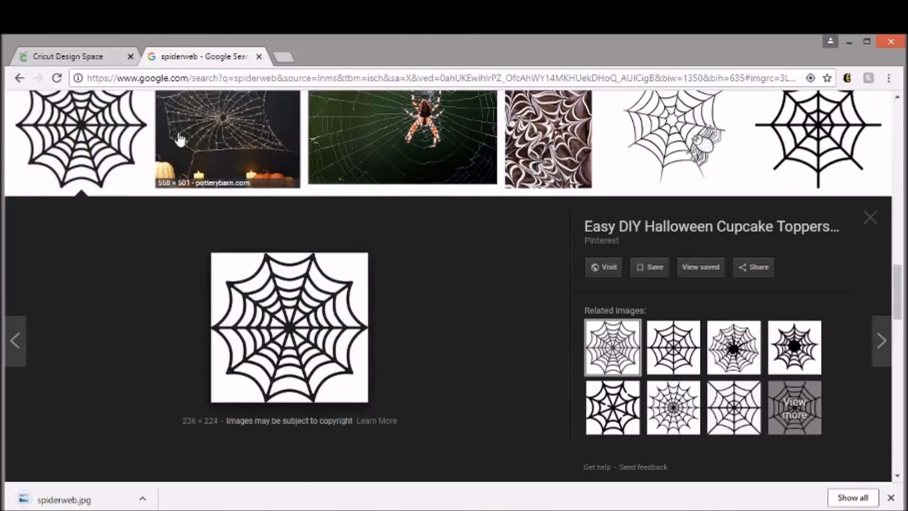
# Step: Return to Cricut Design Space, close the Google search page, and dismiss the backup notification and the download bar
pyautogui.click(80, 59)
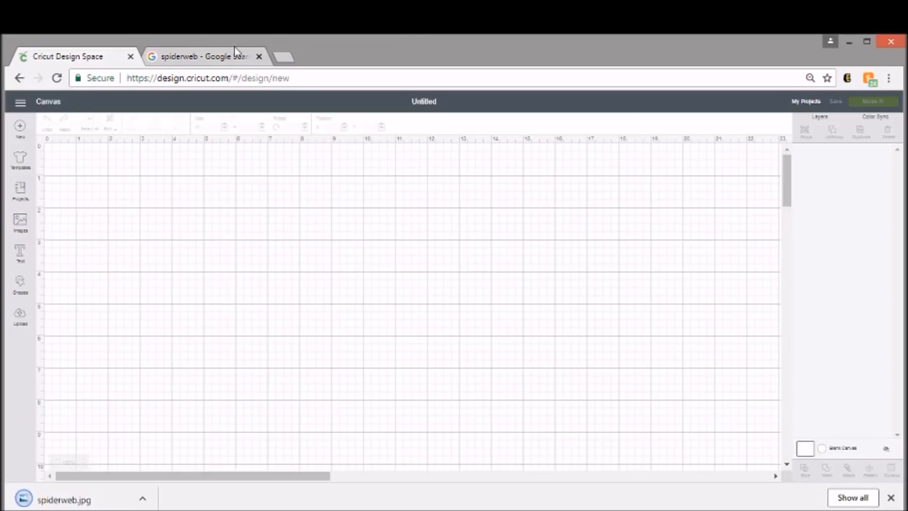
pyautogui.click(260, 57)
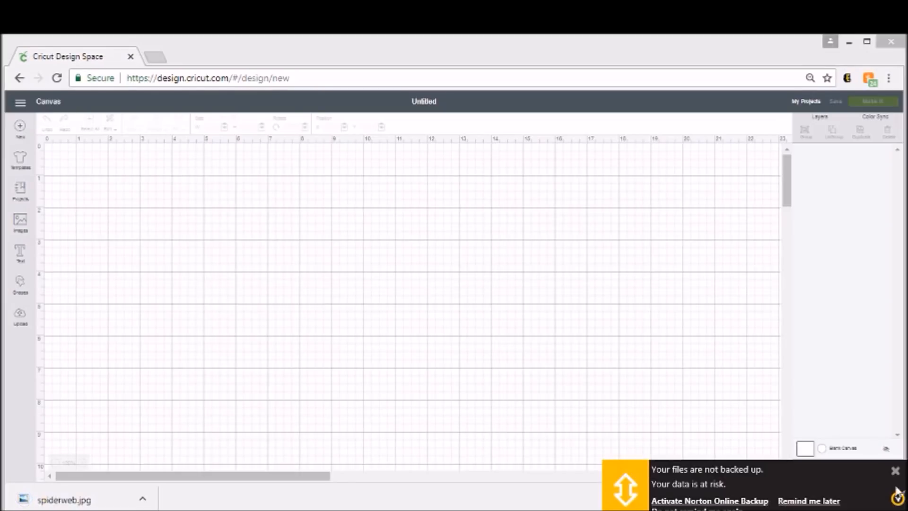
pyautogui.click(897, 472)
pyautogui.click(894, 500)
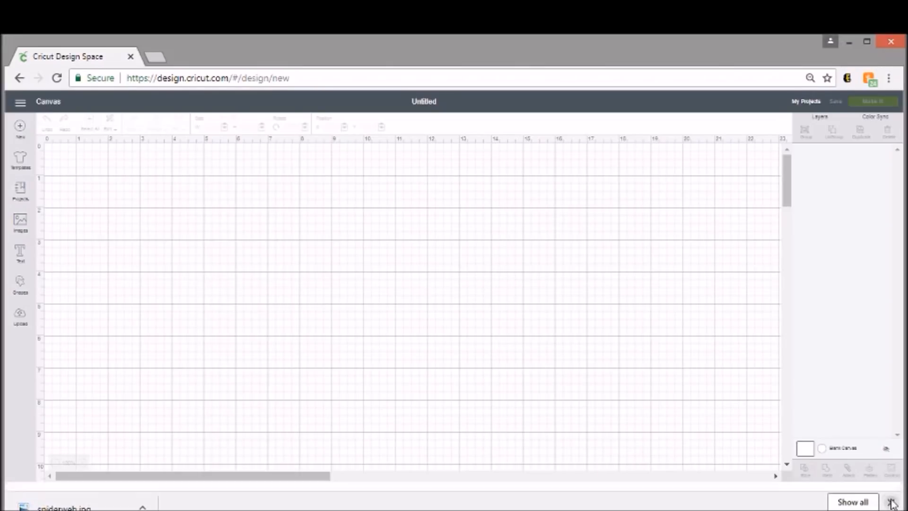
# Step: Upload the saved spiderweb picture from the cricut folder as an image and set its type to Simple
pyautogui.click(21, 318)
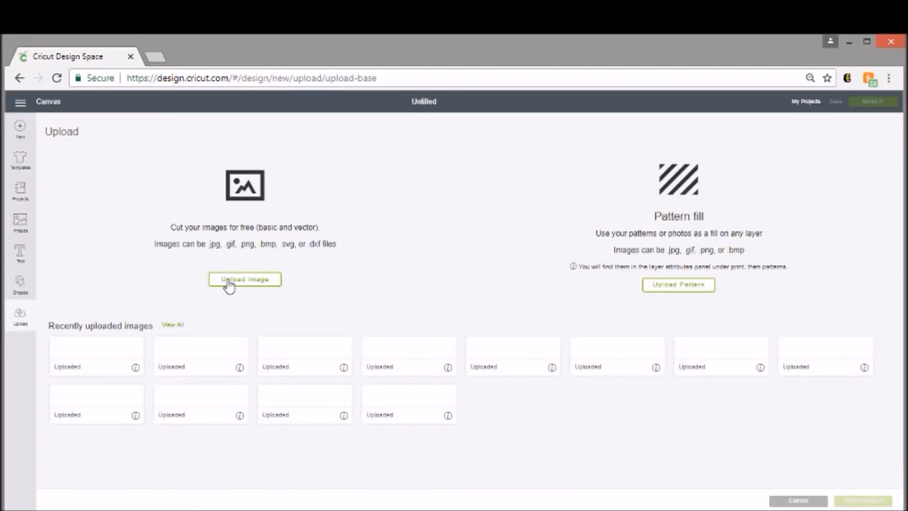
pyautogui.click(230, 284)
pyautogui.click(463, 301)
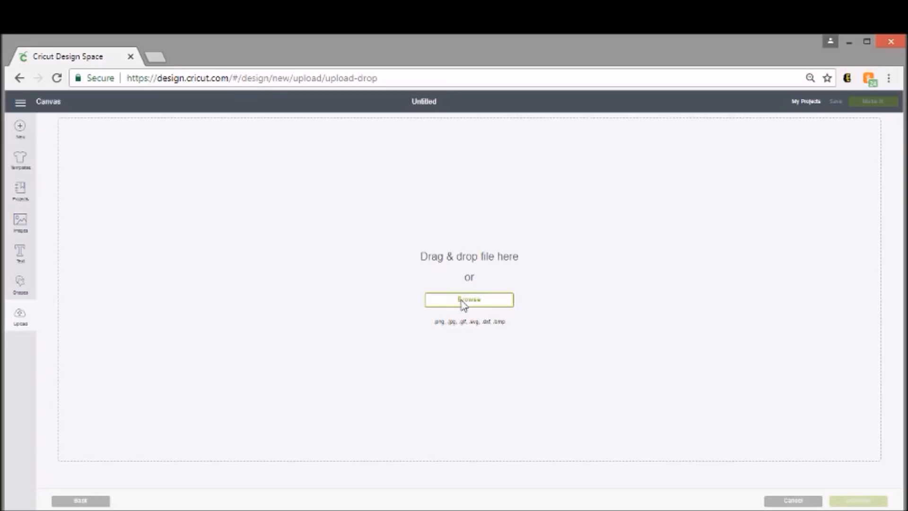
pyautogui.moveTo(446, 119); pyautogui.dragTo(449, 252)
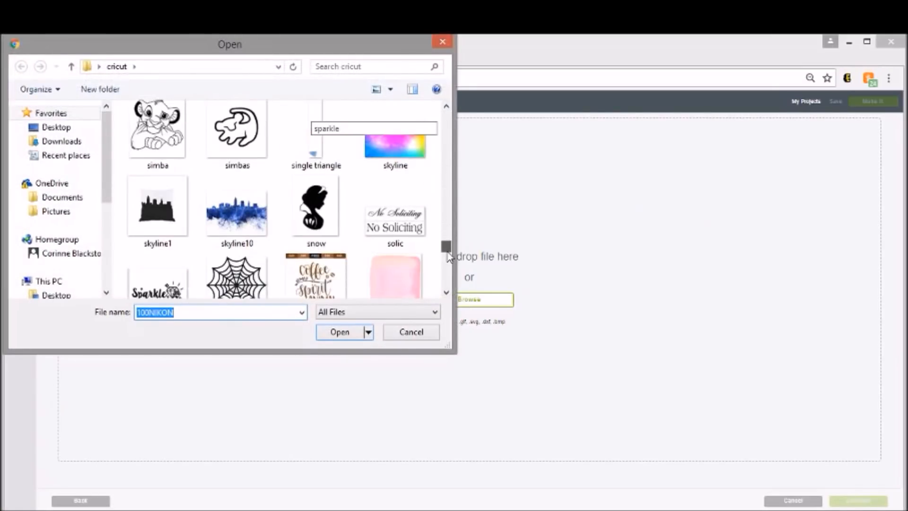
pyautogui.doubleClick(237, 278)
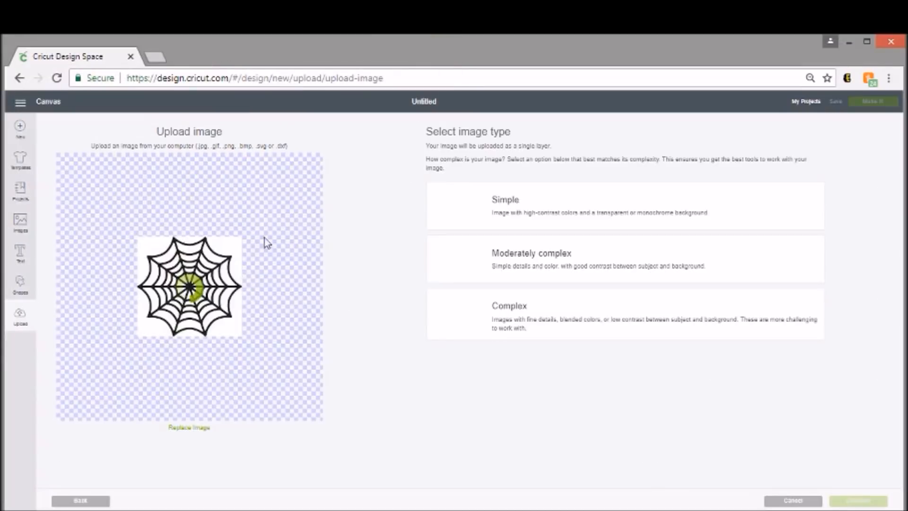
pyautogui.click(591, 211)
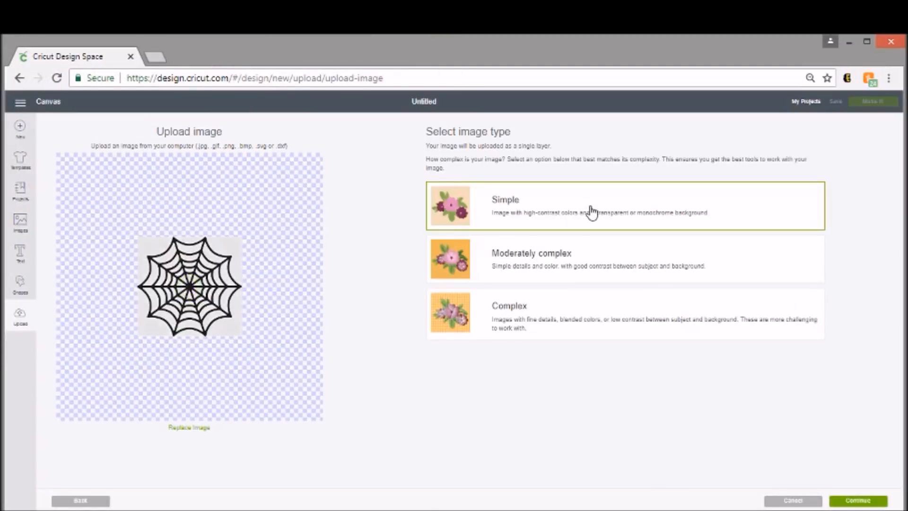
pyautogui.click(855, 501)
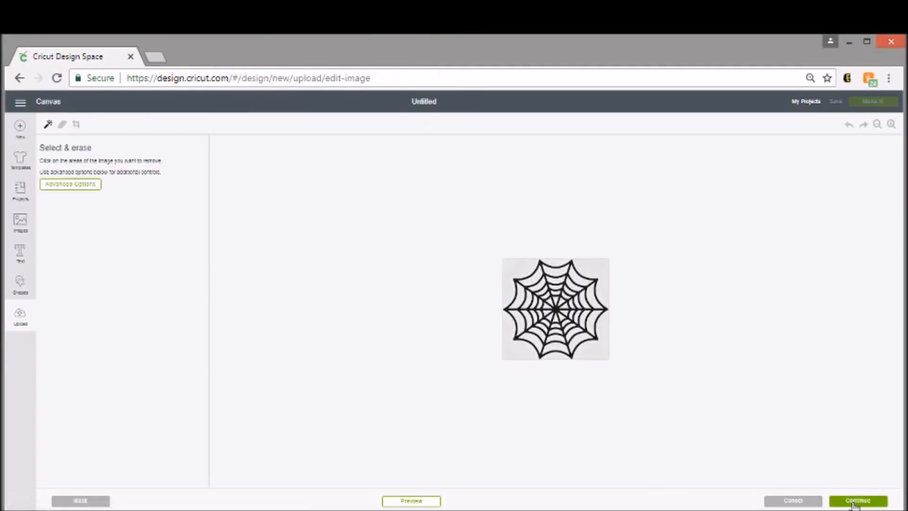
# Step: Erase the background around the outside of the web and inside its lower and innermost cells
pyautogui.click(892, 125)
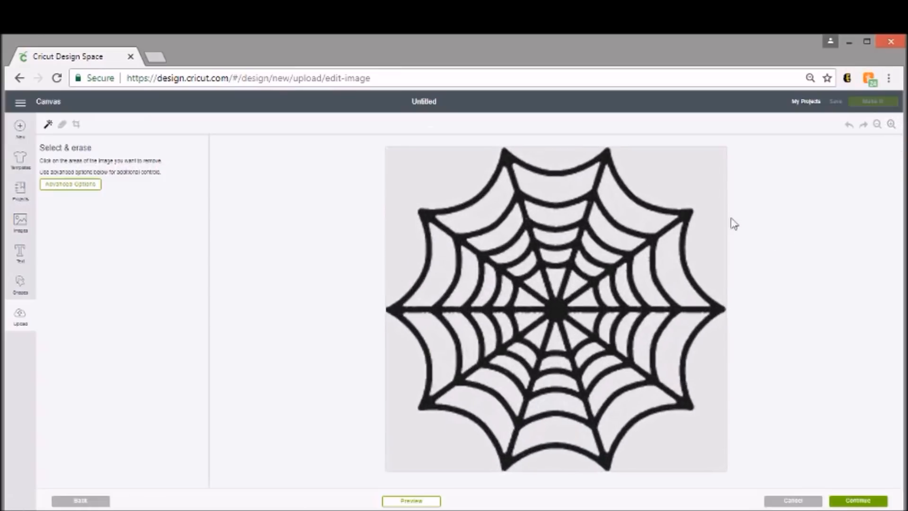
pyautogui.click(687, 177)
pyautogui.click(442, 170)
pyautogui.click(402, 361)
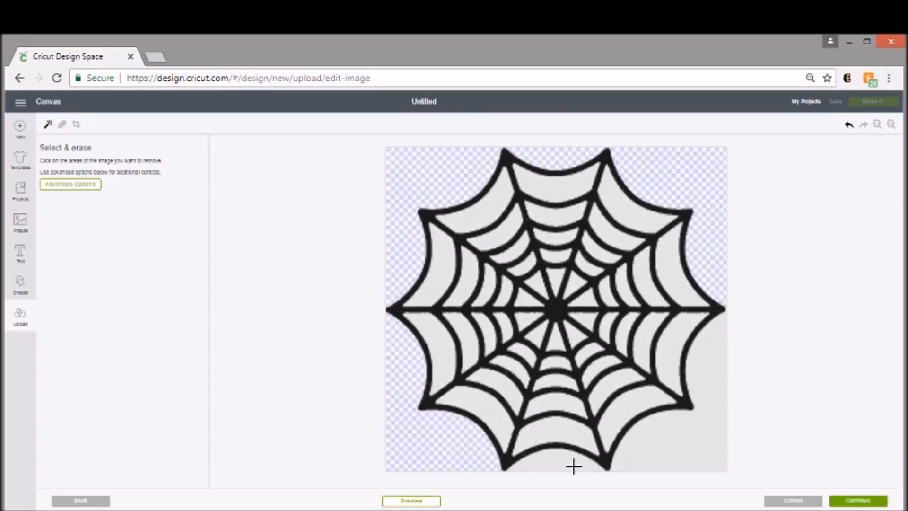
pyautogui.click(691, 462)
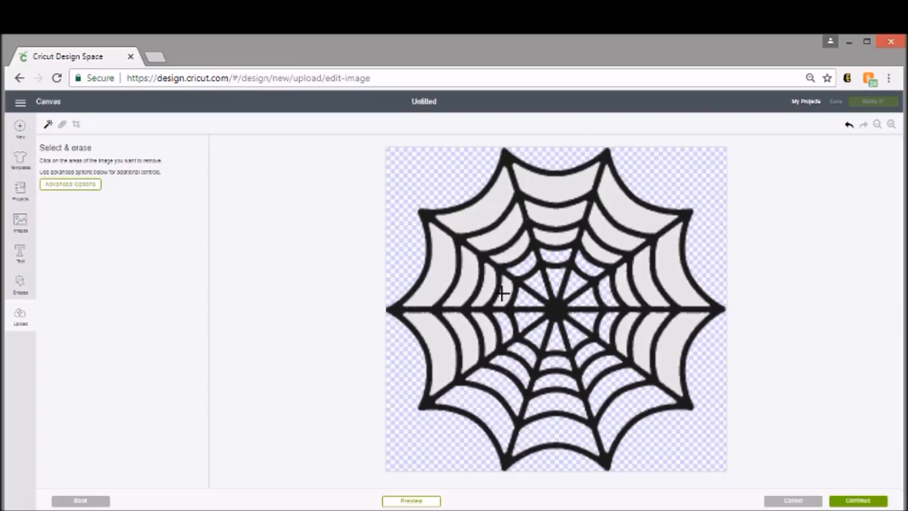
# Step: Undo the accidental erasing of the web lines and erase the background cells on the web's right side
pyautogui.click(486, 272)
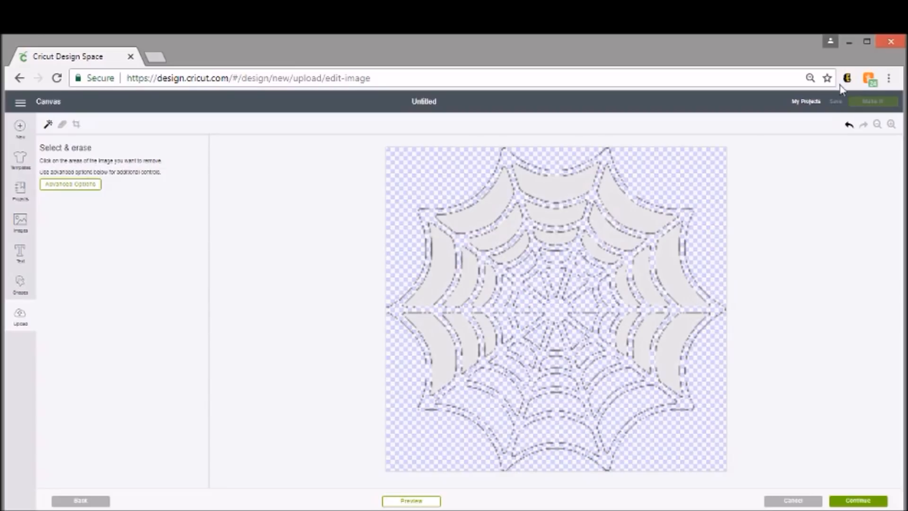
pyautogui.click(849, 125)
pyautogui.click(635, 214)
pyautogui.click(639, 281)
pyautogui.click(664, 282)
pyautogui.click(673, 352)
pyautogui.click(648, 331)
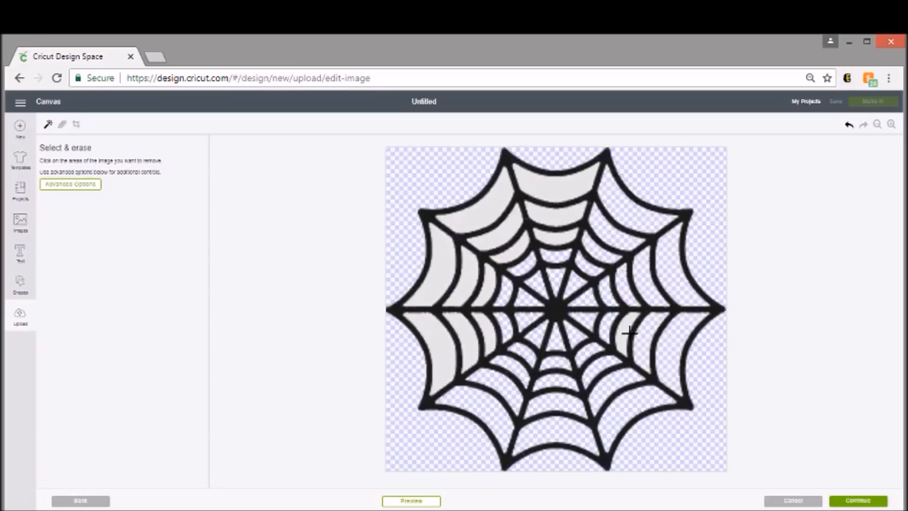
# Step: Erase the background cells in the top and upper-left sections of the web
pyautogui.click(559, 186)
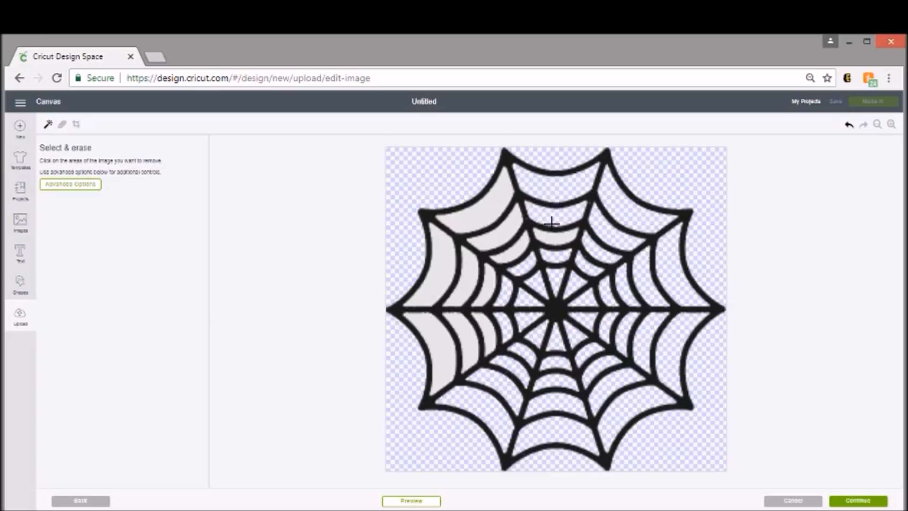
pyautogui.click(514, 243)
pyautogui.click(500, 229)
pyautogui.click(487, 211)
pyautogui.click(442, 277)
pyautogui.click(467, 274)
pyautogui.click(489, 285)
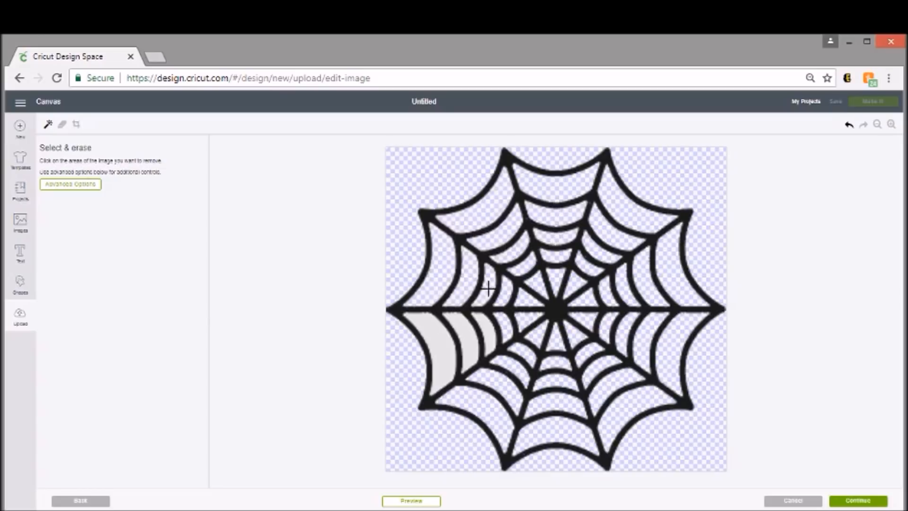
# Step: Undo the accidental line erasure, erase the last lower-left background cells, and check the cut preview
pyautogui.click(456, 344)
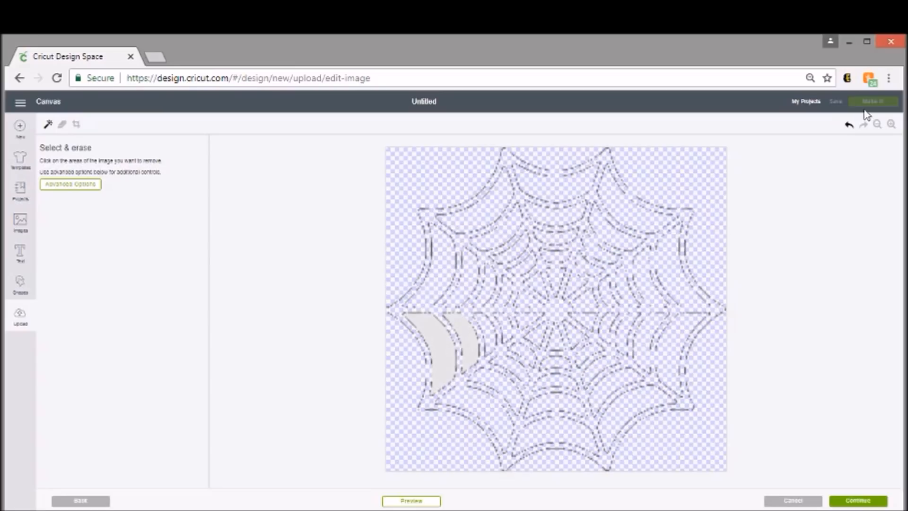
pyautogui.click(848, 125)
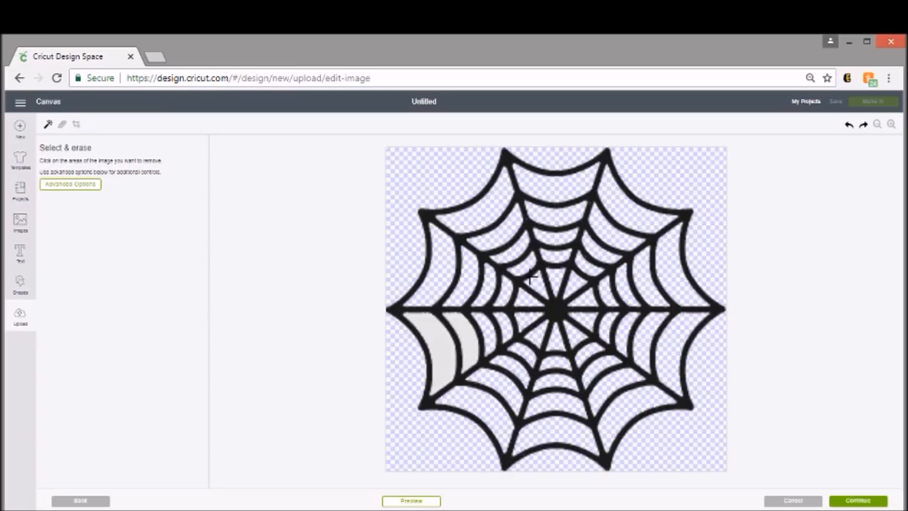
pyautogui.click(467, 335)
pyautogui.click(435, 347)
pyautogui.click(425, 502)
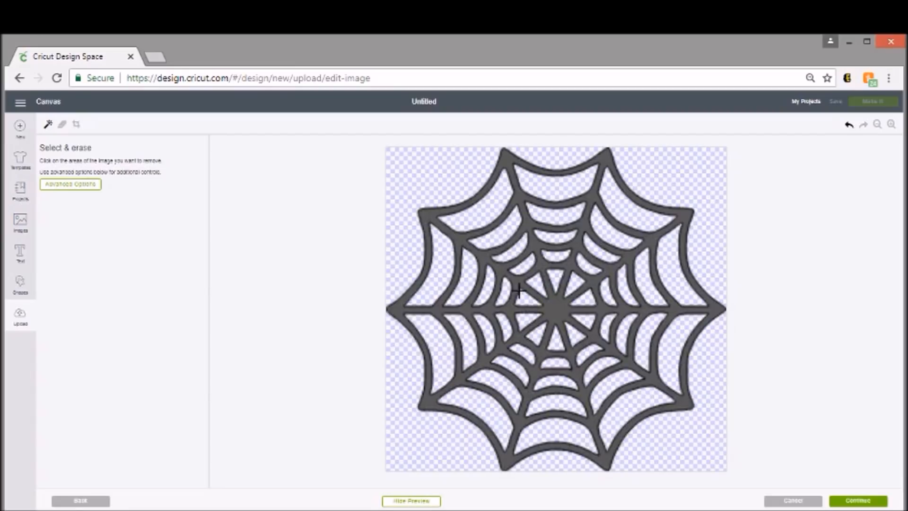
pyautogui.click(420, 502)
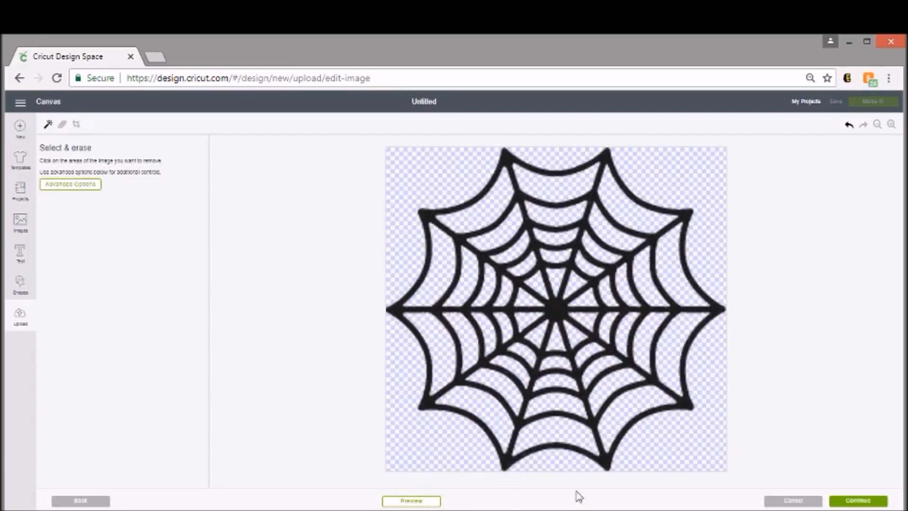
# Step: Accept the cleaned-up spiderweb and save it to the uploads as a cut image
pyautogui.click(848, 501)
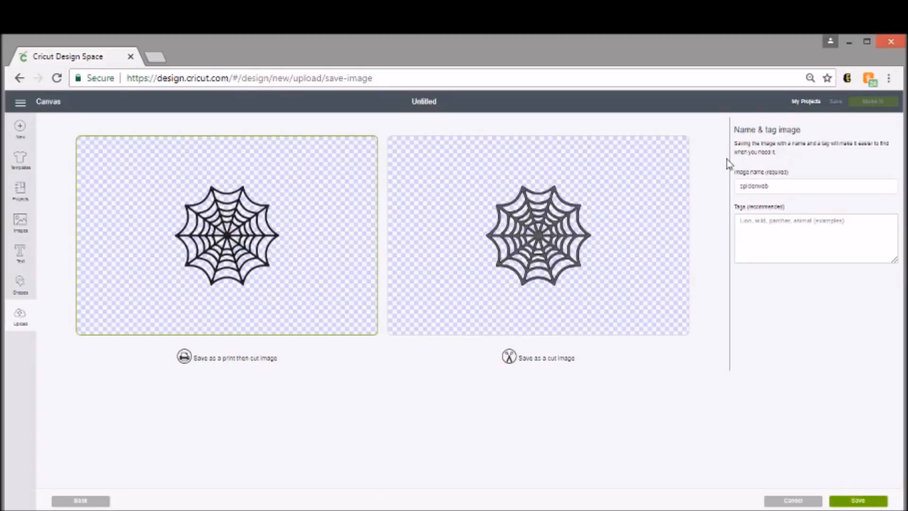
pyautogui.click(618, 275)
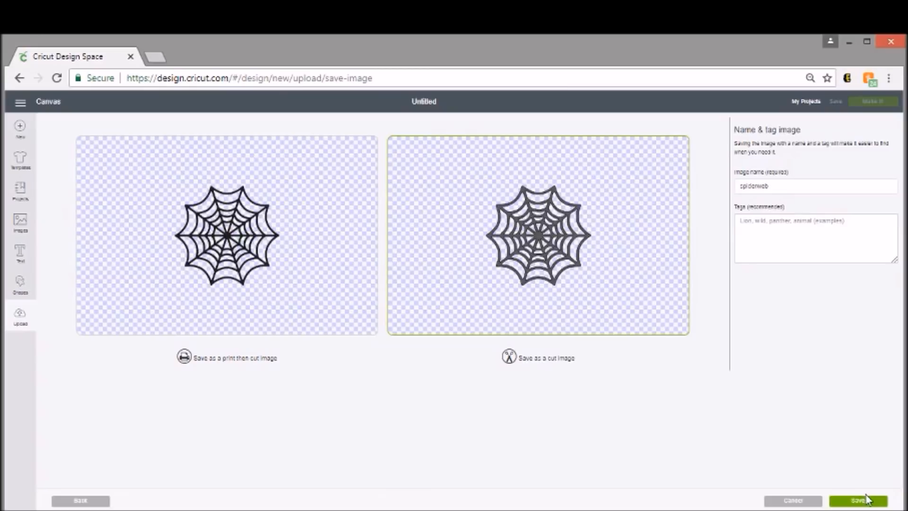
pyautogui.click(866, 500)
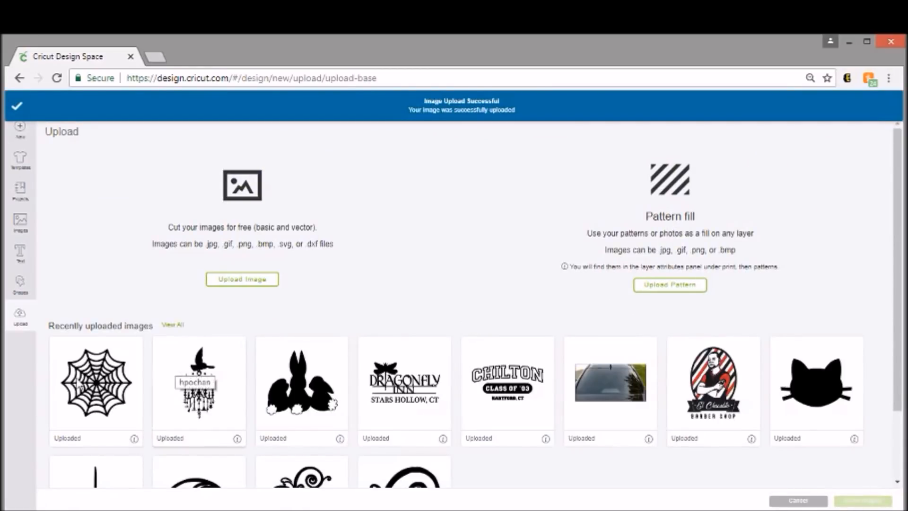
# Step: Insert the uploaded spiderweb onto the canvas and enlarge it proportionally to about 5.3 inches wide
pyautogui.click(127, 393)
pyautogui.click(863, 500)
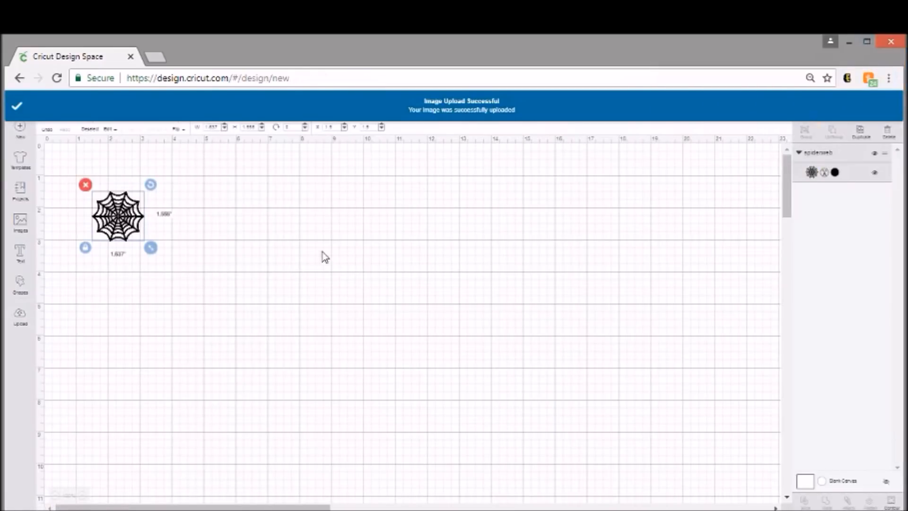
pyautogui.moveTo(150, 247); pyautogui.dragTo(268, 359)
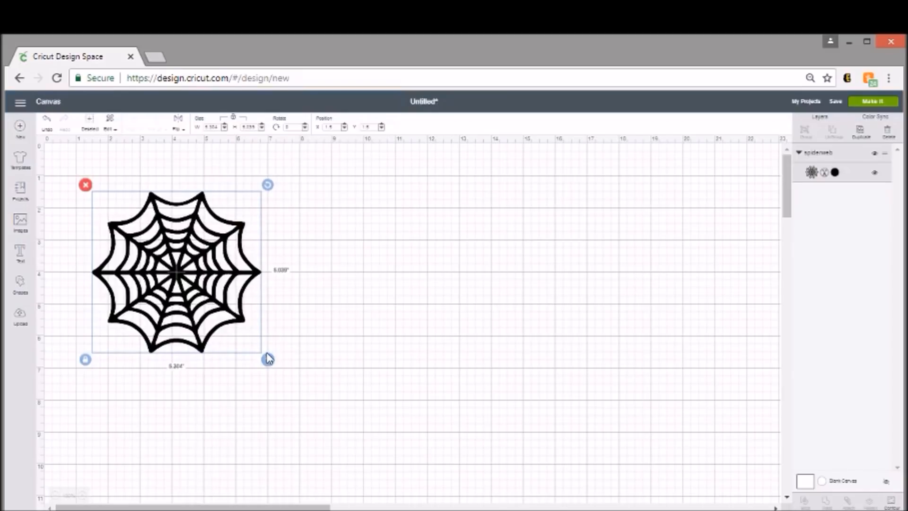
# Step: Duplicate the enlarged spiderweb five times
pyautogui.click(870, 129)
pyautogui.click(866, 133)
pyautogui.click(863, 135)
pyautogui.click(862, 133)
pyautogui.click(863, 134)
# Step: Move four of the stacked spiderweb copies over to the empty right half of the canvas
pyautogui.moveTo(307, 375); pyautogui.dragTo(674, 297)
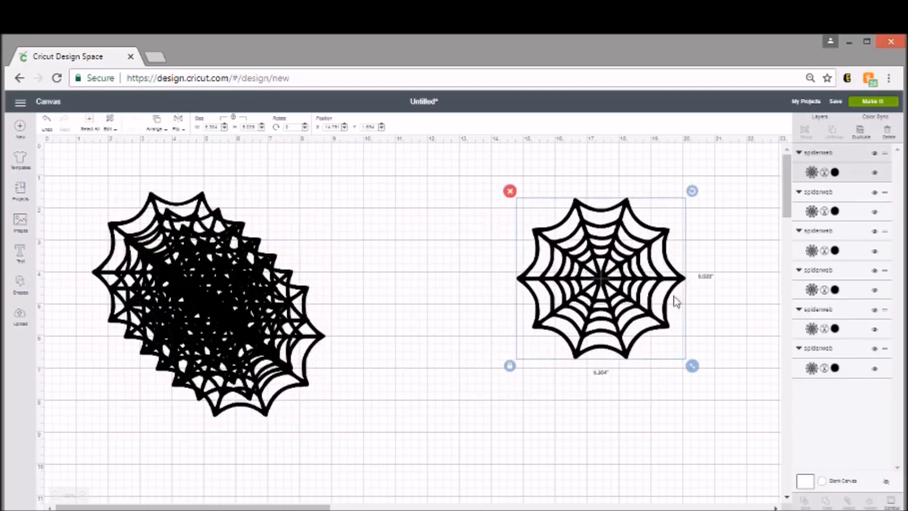
pyautogui.moveTo(276, 365); pyautogui.dragTo(687, 437)
pyautogui.moveTo(224, 309); pyautogui.dragTo(641, 256)
pyautogui.moveTo(189, 327); pyautogui.dragTo(604, 338)
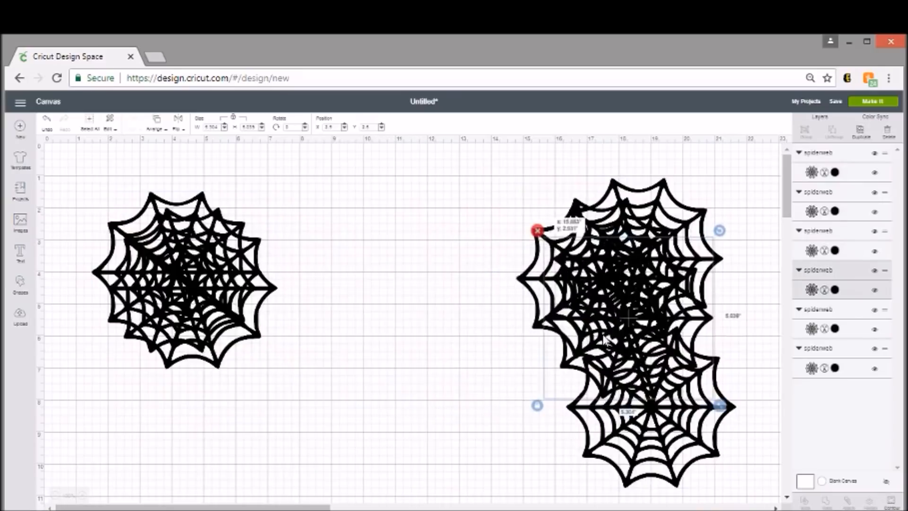
# Step: Arrange three spiderwebs on the canvas's left half into a cluster with their outer tips overlapping
pyautogui.moveTo(190, 301); pyautogui.dragTo(354, 334)
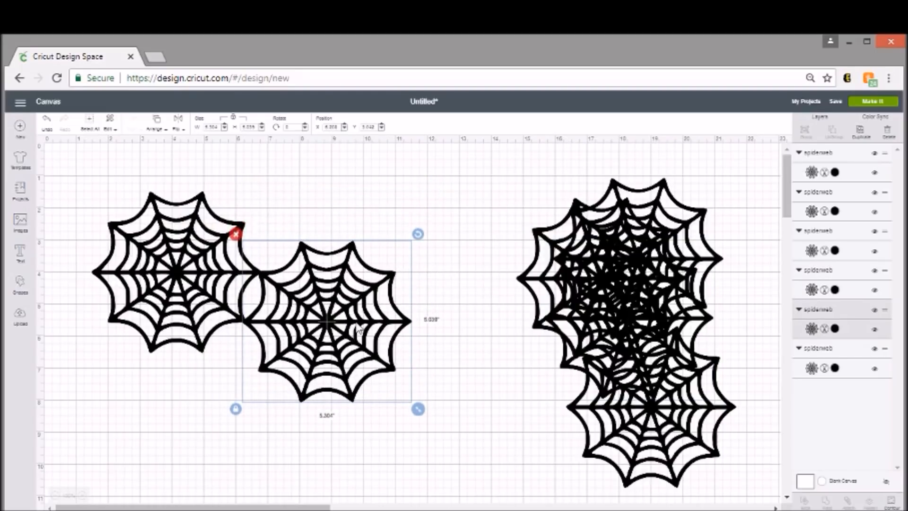
pyautogui.click(523, 359)
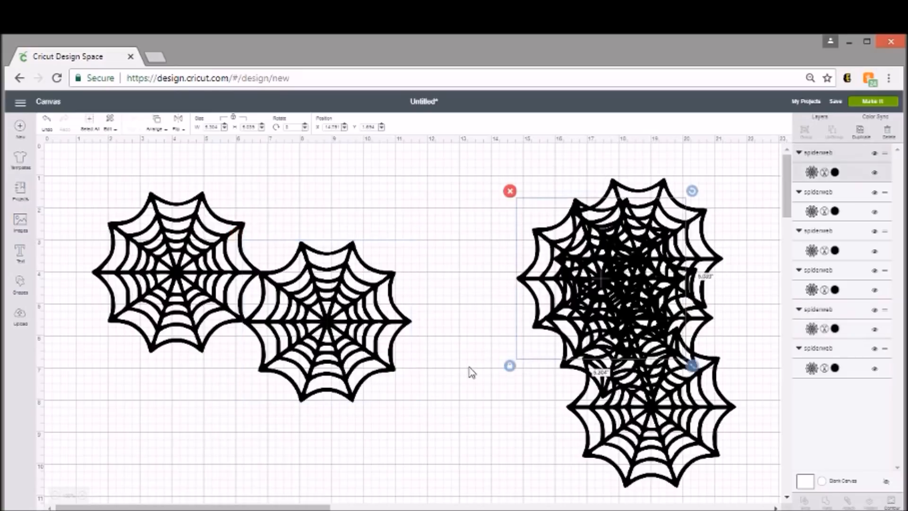
pyautogui.moveTo(468, 367); pyautogui.dragTo(57, 259)
pyautogui.moveTo(233, 297); pyautogui.dragTo(194, 371)
pyautogui.moveTo(681, 243); pyautogui.dragTo(367, 206)
pyautogui.click(409, 292)
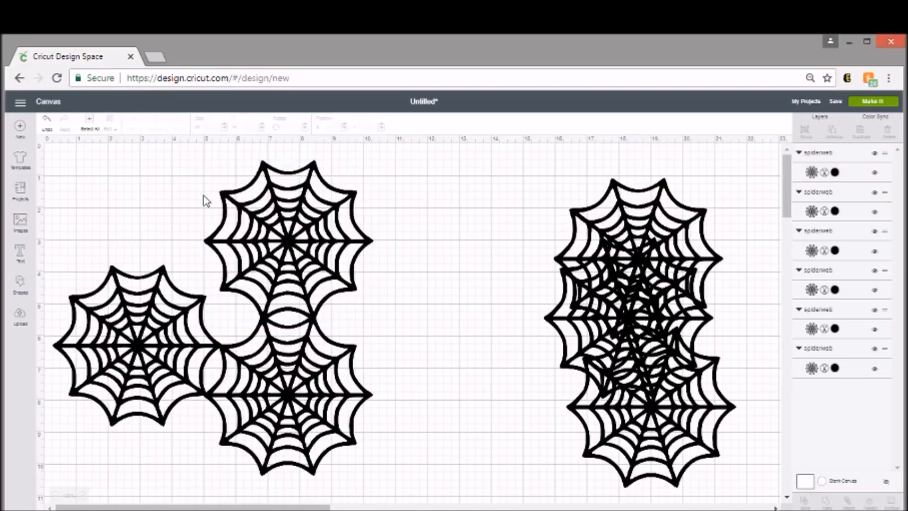
# Step: Select the three overlapping spiderwebs in the left cluster and attach them
pyautogui.click(146, 333)
pyautogui.keyDown('shift'); pyautogui.click(291, 401); pyautogui.keyUp('shift')
pyautogui.keyDown('shift'); pyautogui.click(316, 281); pyautogui.keyUp('shift')
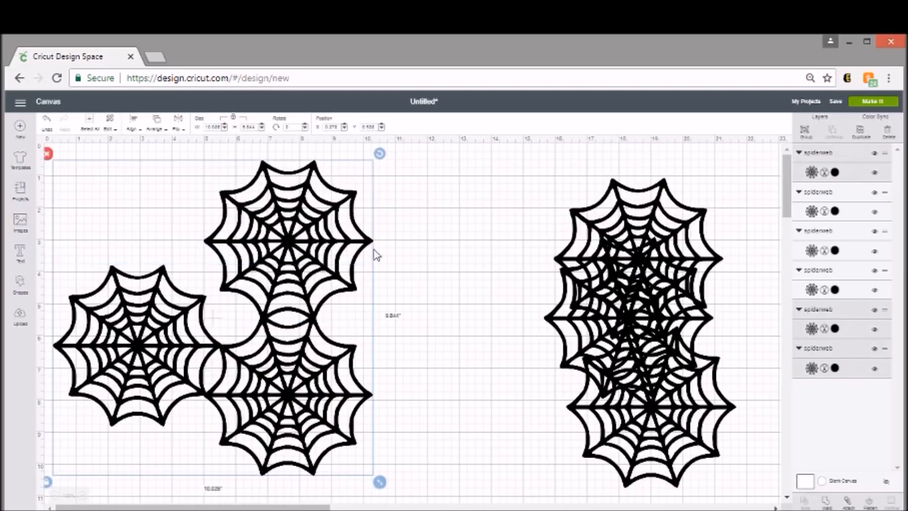
pyautogui.click(849, 503)
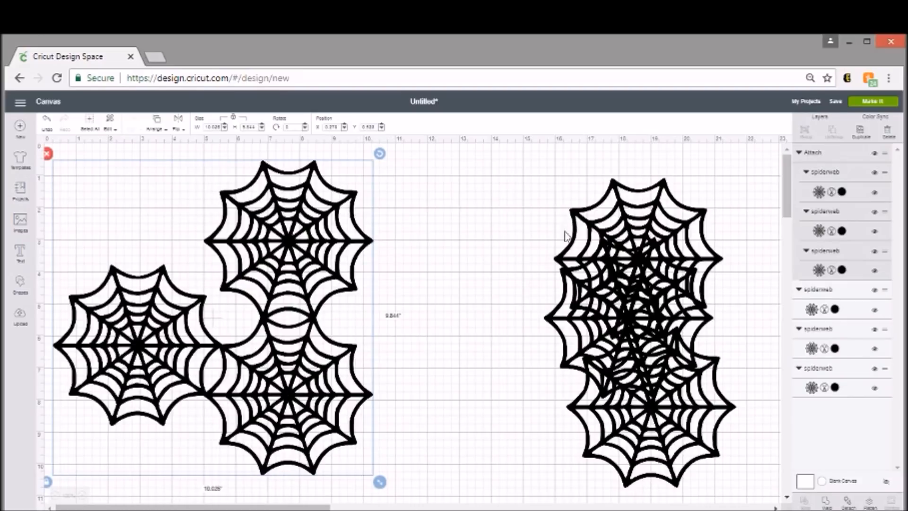
# Step: Move one spare spiderweb beside the attached cluster, shrink it to about 2.55 inches wide, and delete it
pyautogui.scroll(-5, 388, 329)
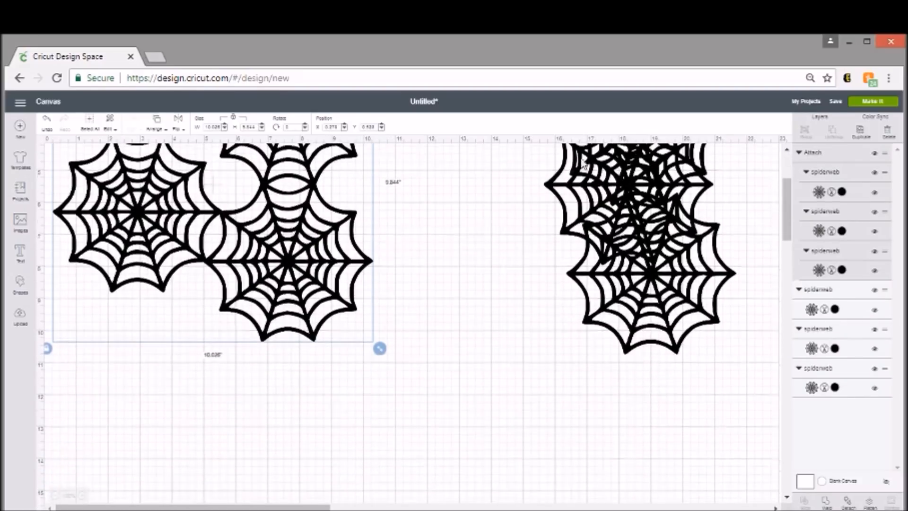
pyautogui.moveTo(651, 303); pyautogui.dragTo(440, 247)
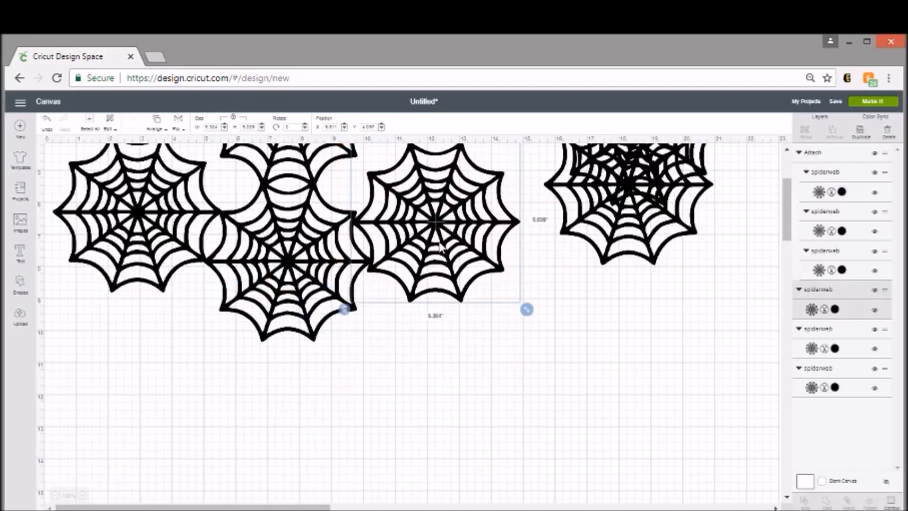
pyautogui.scroll(-3, 475, 353)
pyautogui.scroll(6, 484, 367)
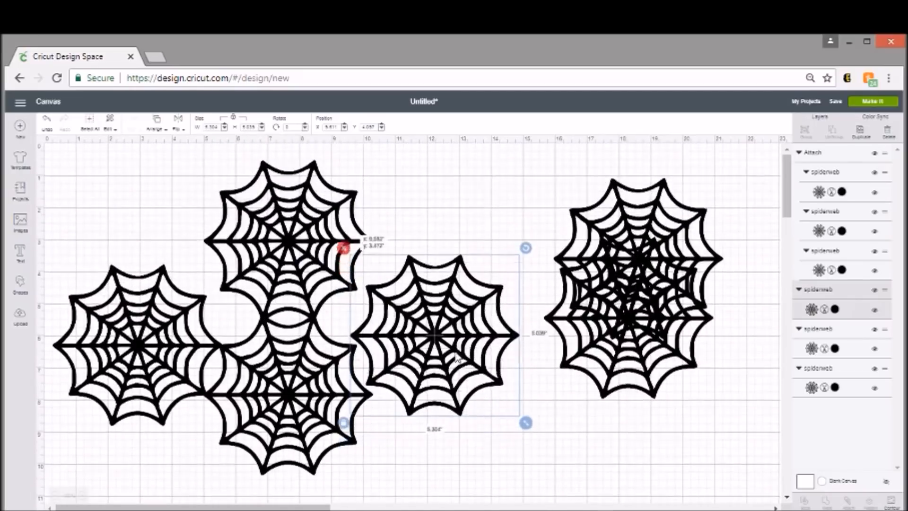
pyautogui.moveTo(431, 331); pyautogui.dragTo(398, 324)
pyautogui.moveTo(427, 363); pyautogui.dragTo(437, 374)
pyautogui.moveTo(395, 337); pyautogui.dragTo(491, 345)
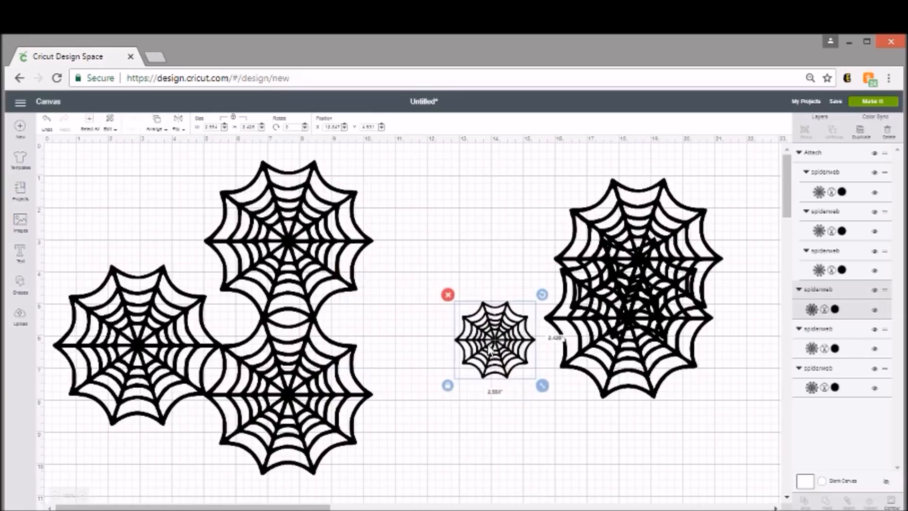
pyautogui.press('Delete')
# Step: Overlap the two remaining loose spiderwebs, duplicate one, and place the copy to form a second three-web cluster
pyautogui.moveTo(662, 259); pyautogui.dragTo(518, 243)
pyautogui.moveTo(649, 314); pyautogui.dragTo(609, 363)
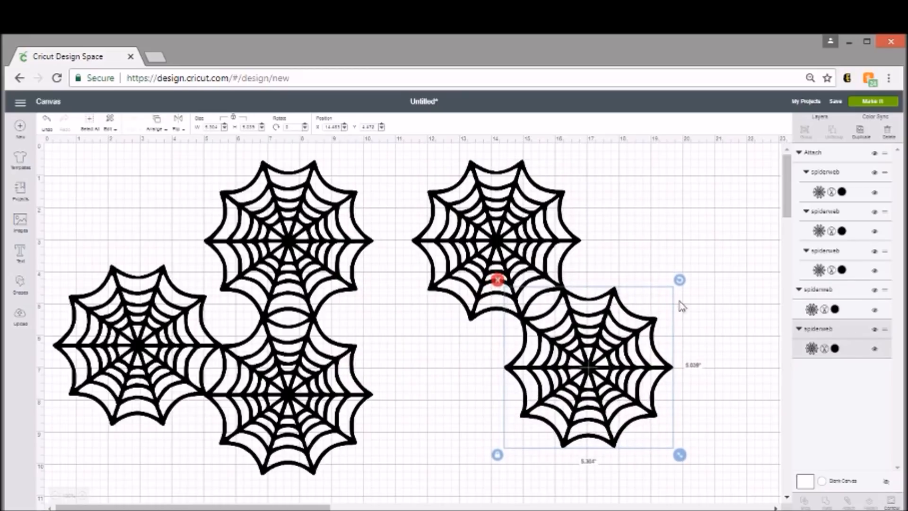
pyautogui.click(861, 132)
pyautogui.scroll(-2, 556, 383)
pyautogui.moveTo(605, 337); pyautogui.dragTo(449, 367)
pyautogui.click(660, 422)
pyautogui.scroll(3, 658, 414)
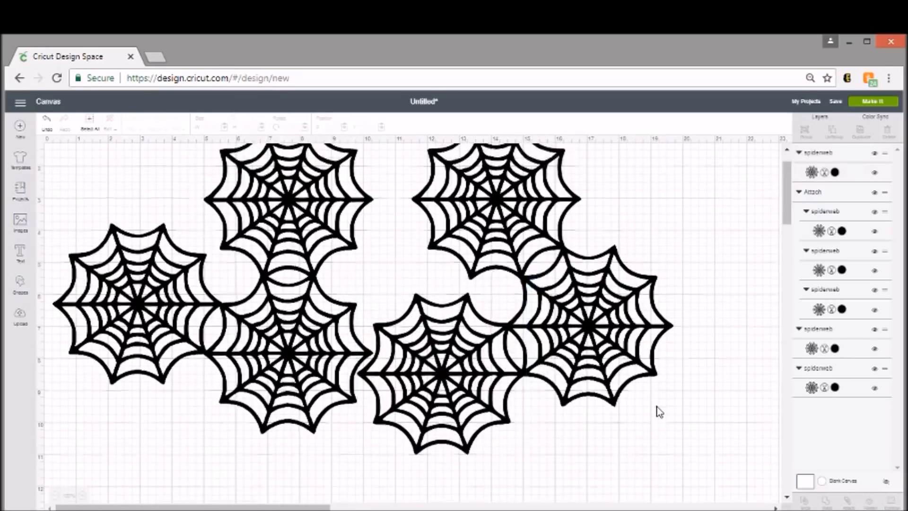
# Step: Weld the three spiderwebs of the right cluster together, and weld the attached left cluster as well
pyautogui.click(559, 321)
pyautogui.keyDown('shift'); pyautogui.click(586, 418); pyautogui.keyUp('shift')
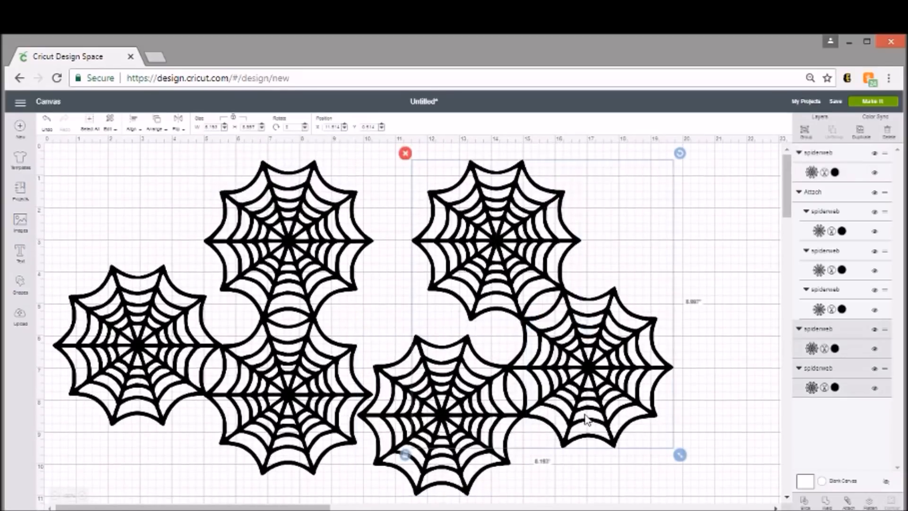
pyautogui.keyDown('shift'); pyautogui.click(464, 430); pyautogui.keyUp('shift')
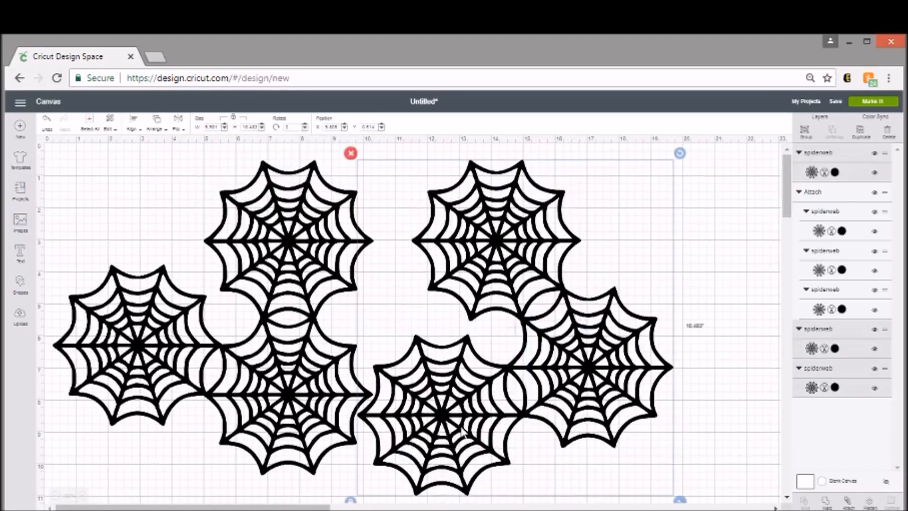
pyautogui.click(824, 503)
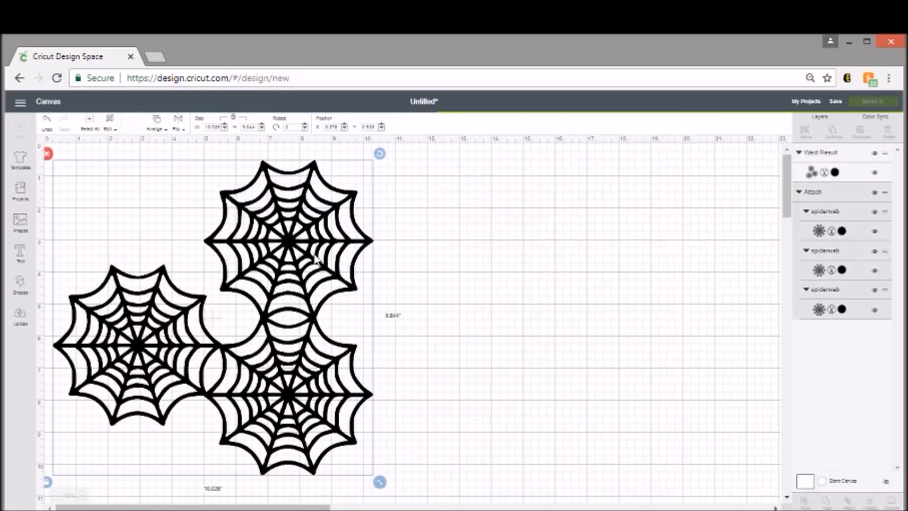
pyautogui.click(824, 503)
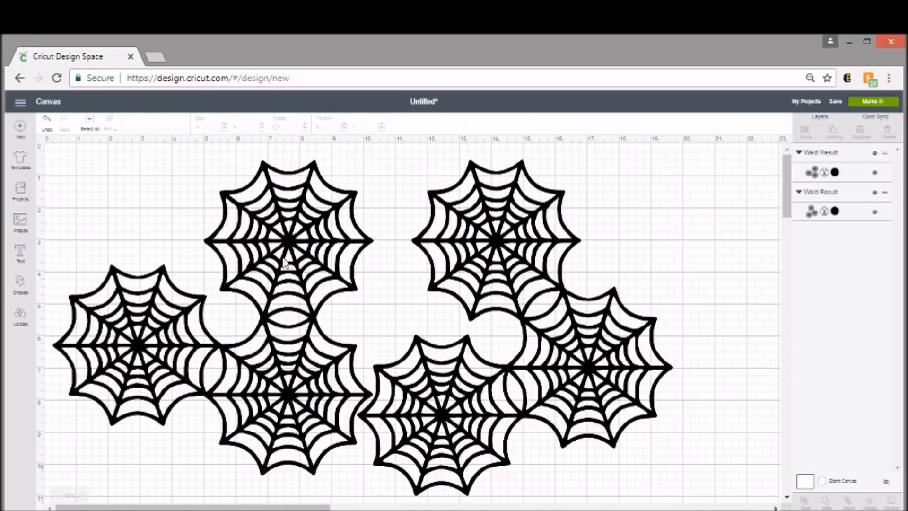
# Step: Reposition the right welded cluster beside the left one and duplicate both clusters once
pyautogui.moveTo(467, 313); pyautogui.dragTo(489, 309)
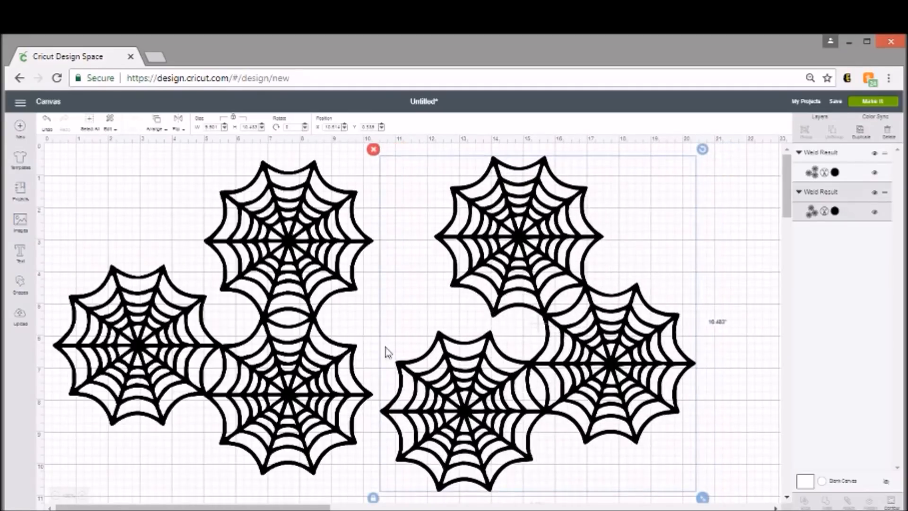
pyautogui.moveTo(555, 350); pyautogui.dragTo(536, 344)
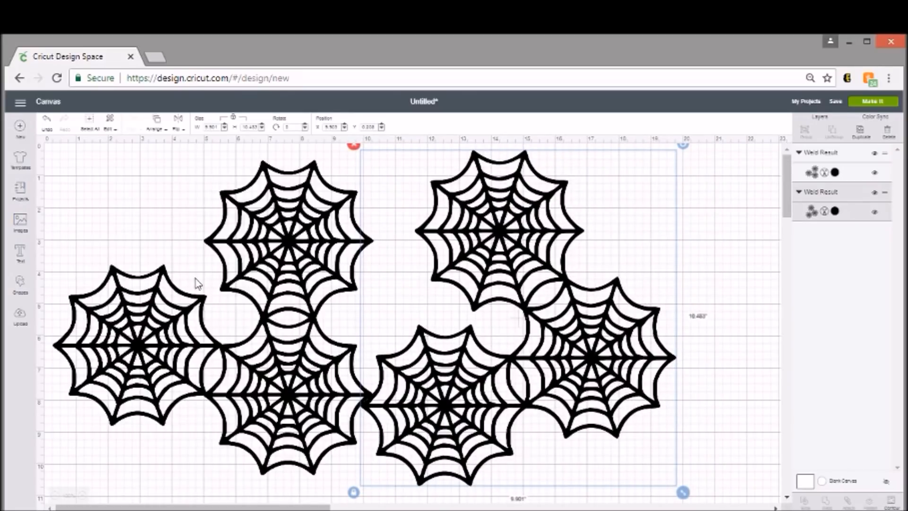
pyautogui.click(860, 132)
pyautogui.click(286, 274)
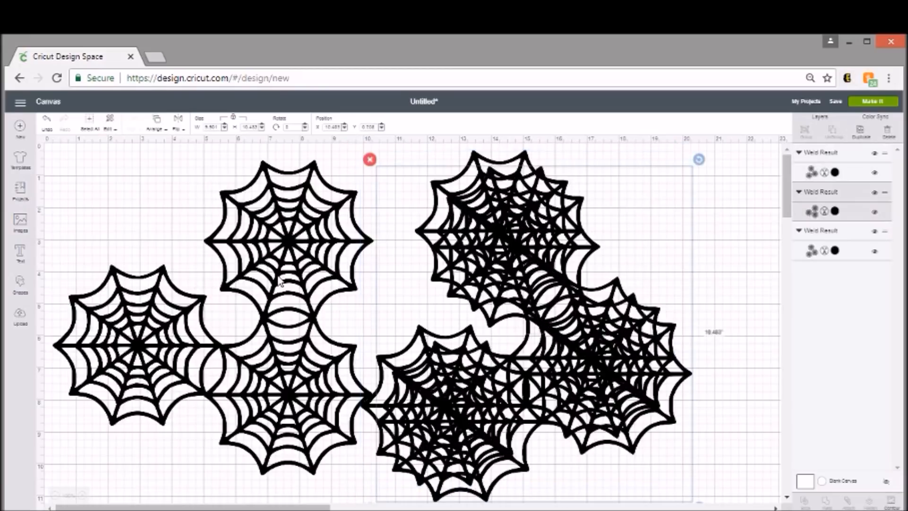
pyautogui.click(862, 136)
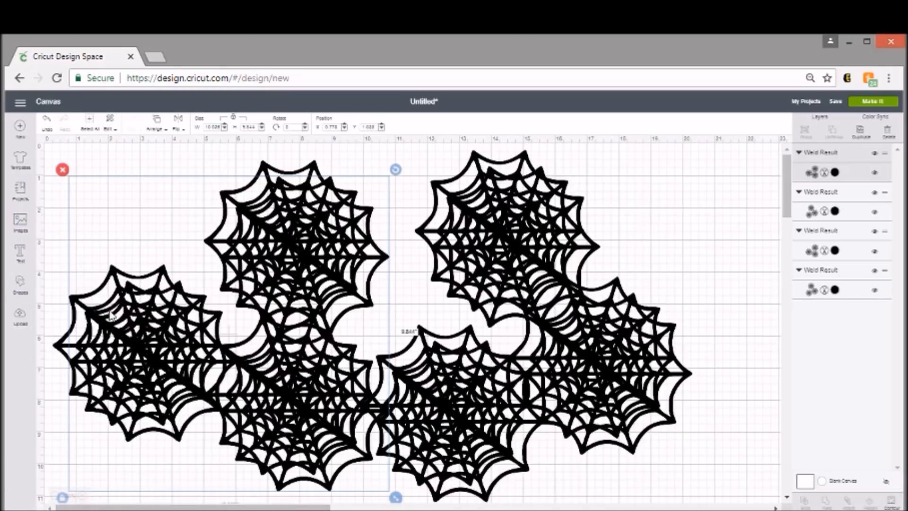
# Step: Insert the uploaded spiderweb again, enlarge it to about 3.8 inches wide, and move it near the canvas's upper-left corner
pyautogui.click(20, 318)
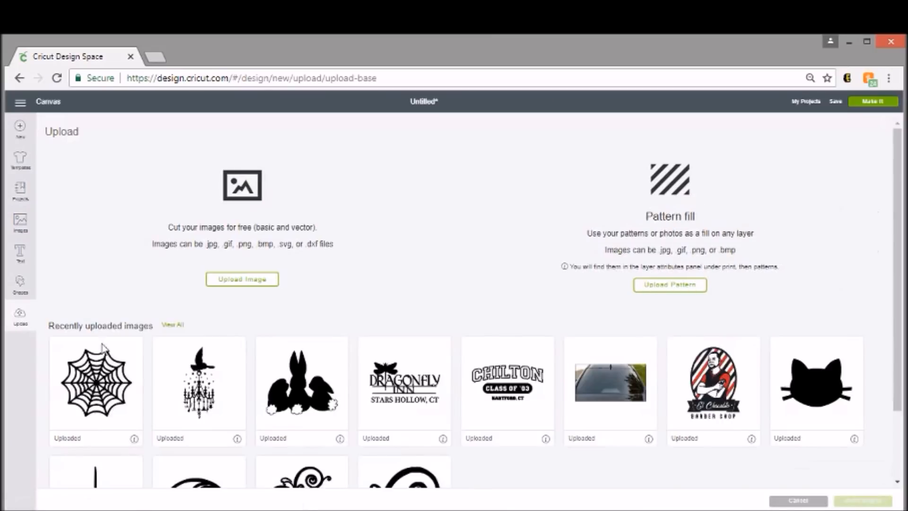
pyautogui.click(103, 349)
pyautogui.click(841, 499)
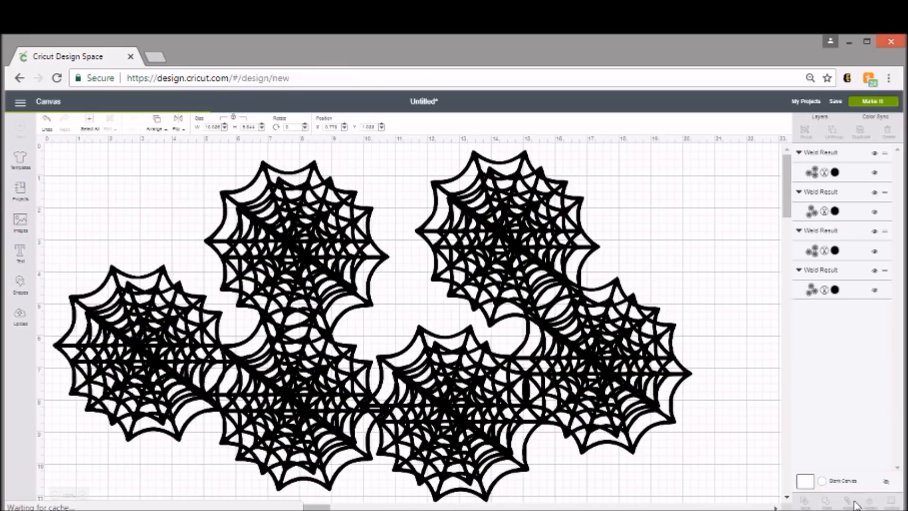
pyautogui.moveTo(166, 262); pyautogui.dragTo(239, 357)
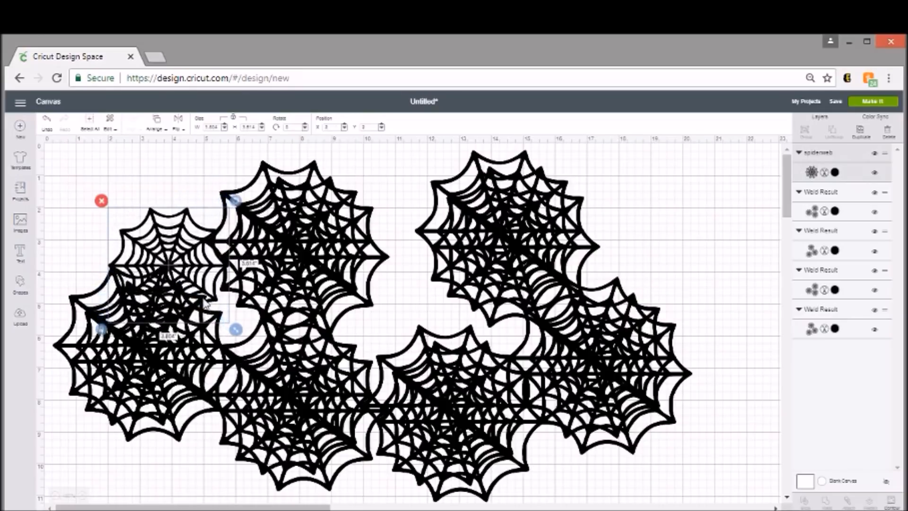
pyautogui.moveTo(165, 265); pyautogui.dragTo(138, 218)
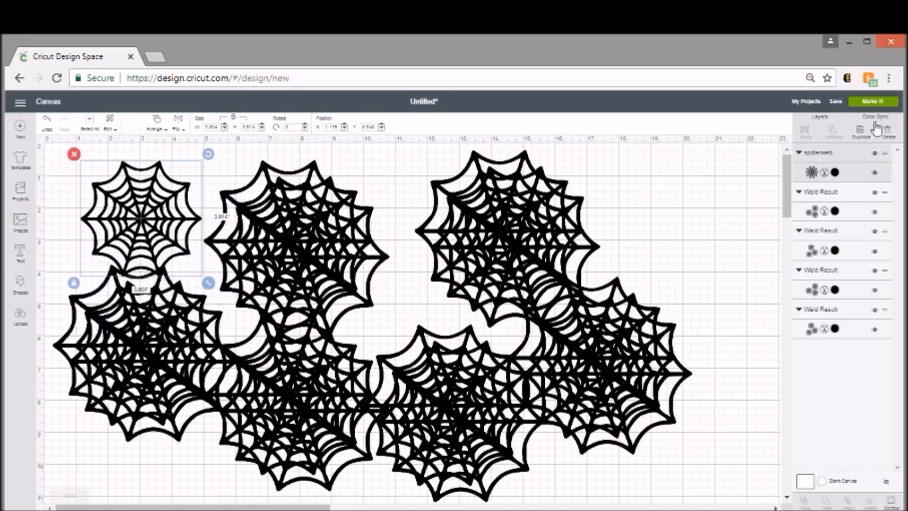
# Step: Duplicate the 3.8-inch single spiderweb three times
pyautogui.click(860, 131)
pyautogui.click(861, 134)
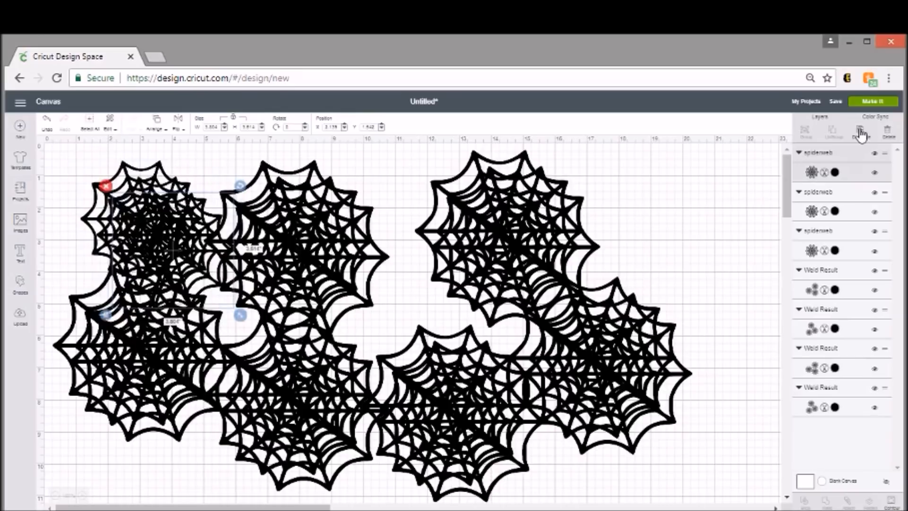
pyautogui.click(861, 133)
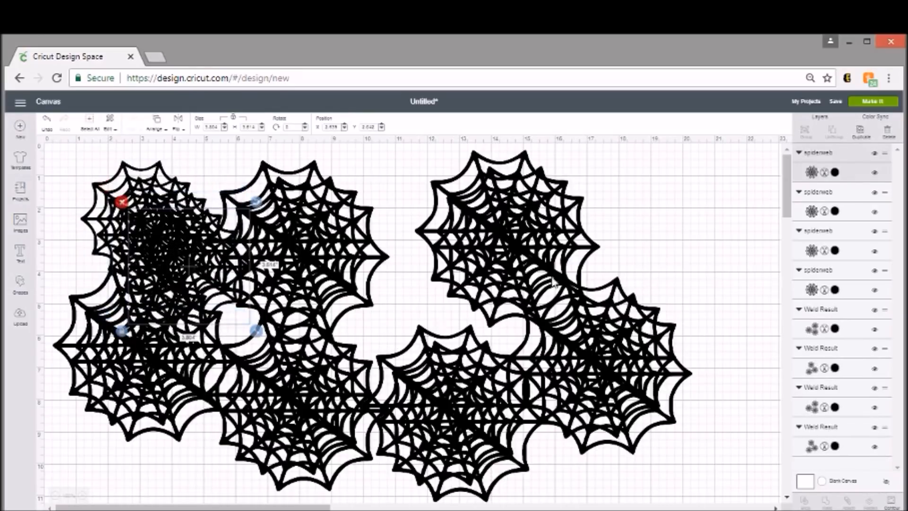
# Step: Send the project to cut preparation and review the layouts of the second and third mats
pyautogui.click(873, 101)
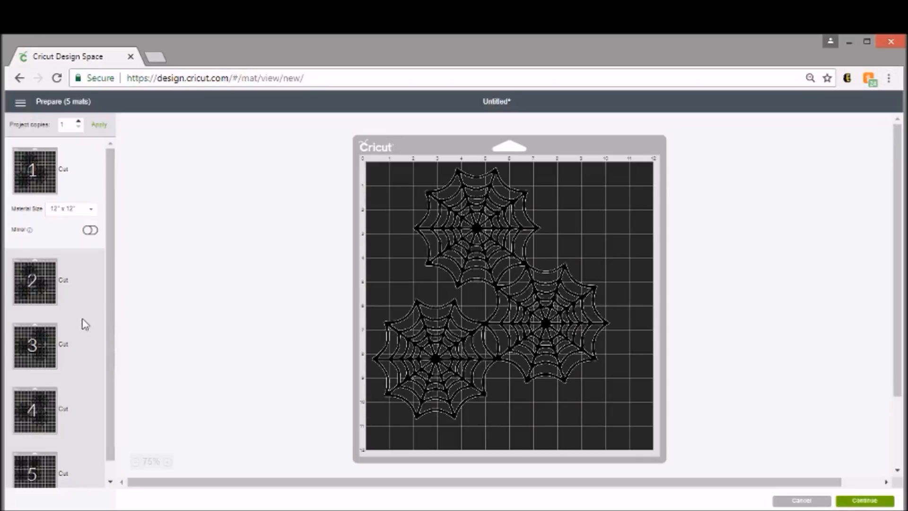
pyautogui.scroll(-1, 112, 309)
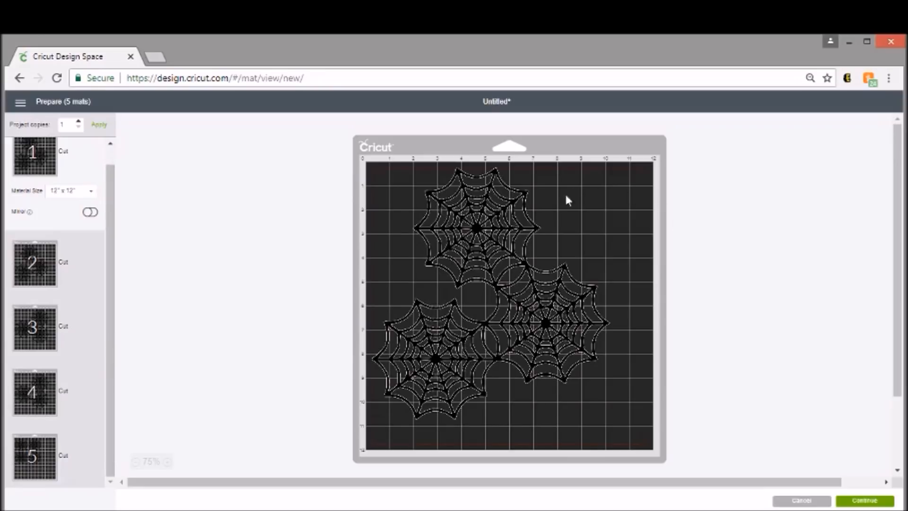
pyautogui.click(32, 288)
pyautogui.click(31, 327)
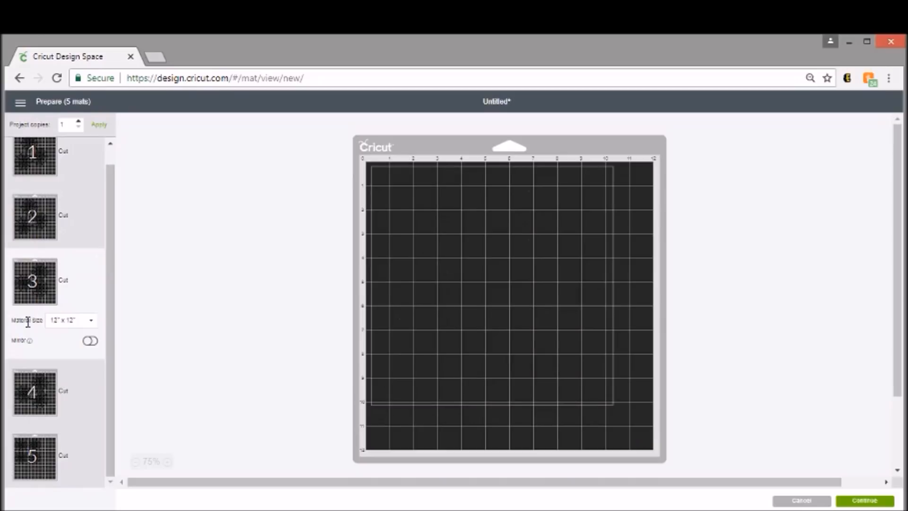
# Step: Move the upper-right single spiderweb from mat 5 to mat 1 and place it in the empty upper-right corner beside the cluster
pyautogui.click(77, 440)
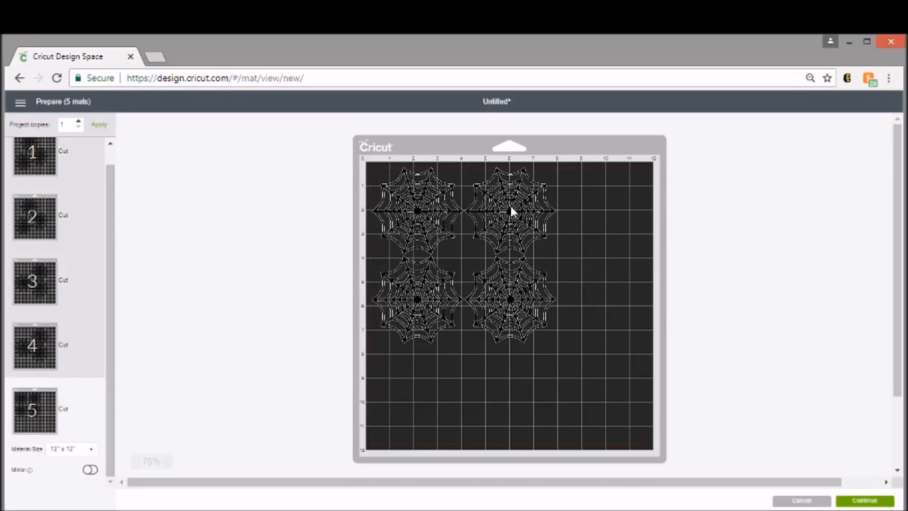
pyautogui.rightClick(511, 210)
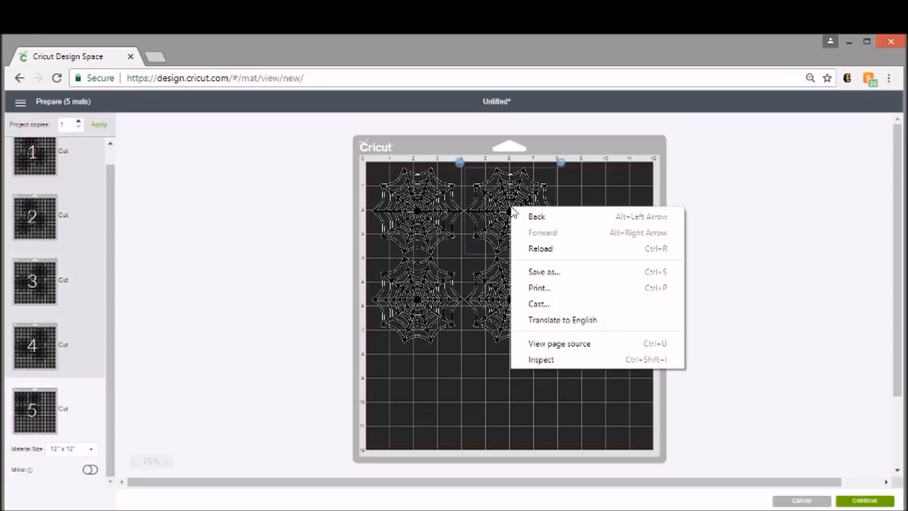
pyautogui.click(508, 210)
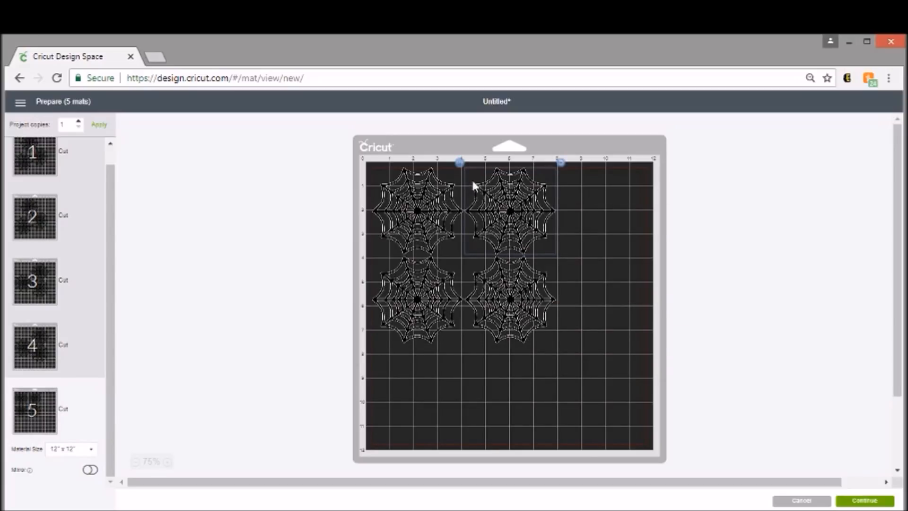
pyautogui.click(460, 163)
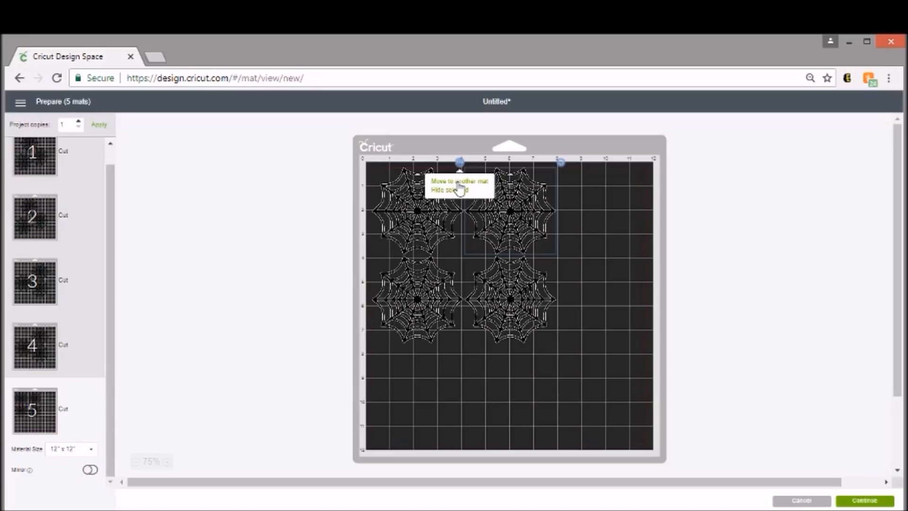
pyautogui.click(458, 182)
pyautogui.click(334, 193)
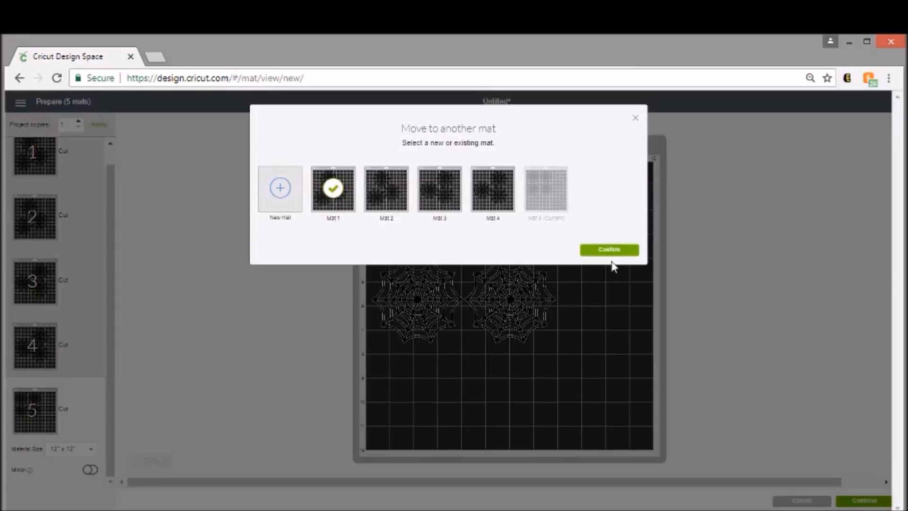
pyautogui.click(615, 250)
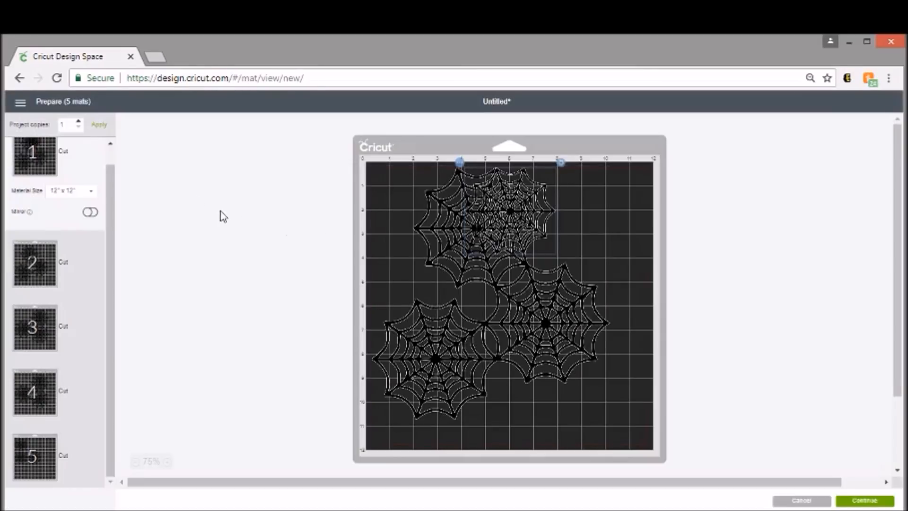
pyautogui.moveTo(511, 214); pyautogui.dragTo(592, 222)
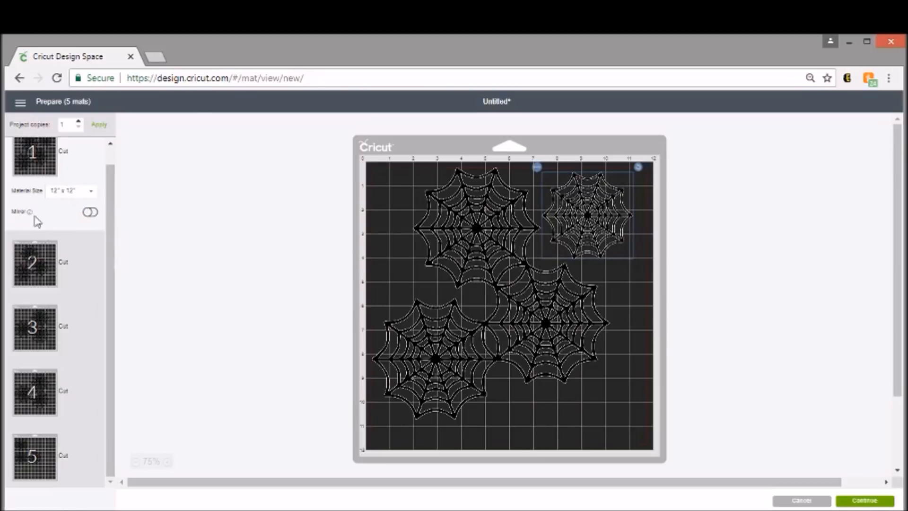
# Step: Move the lower-right single spiderweb from mat 5 to mat 2 and position it in the upper-right corner, clear of the cluster
pyautogui.click(41, 261)
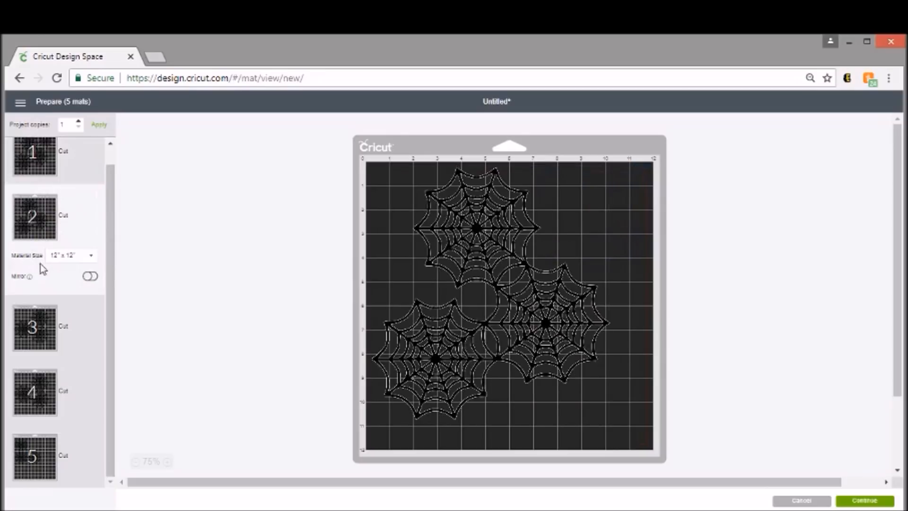
pyautogui.click(54, 439)
pyautogui.rightClick(518, 289)
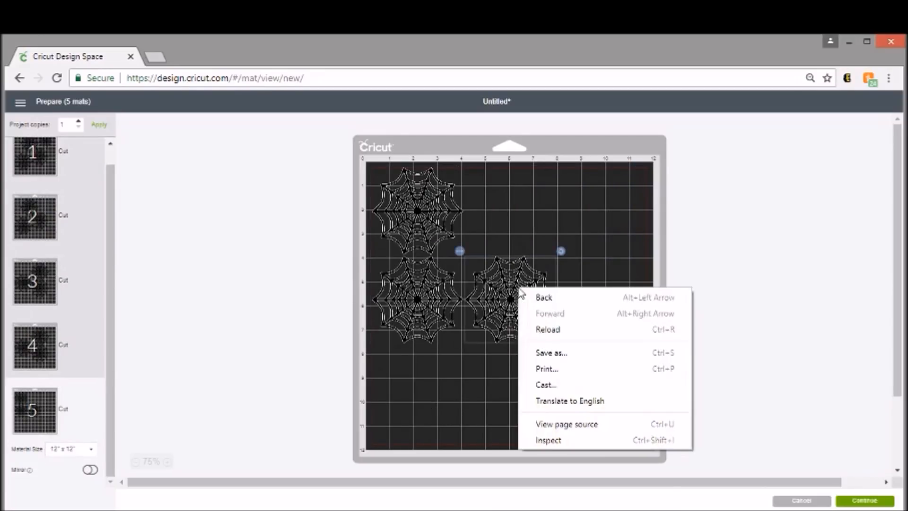
pyautogui.click(460, 252)
pyautogui.click(459, 251)
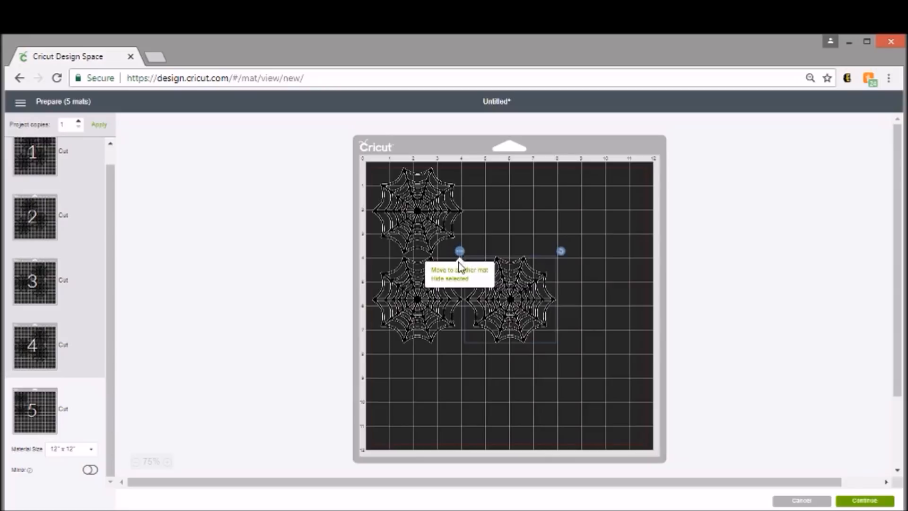
pyautogui.click(461, 274)
pyautogui.click(390, 197)
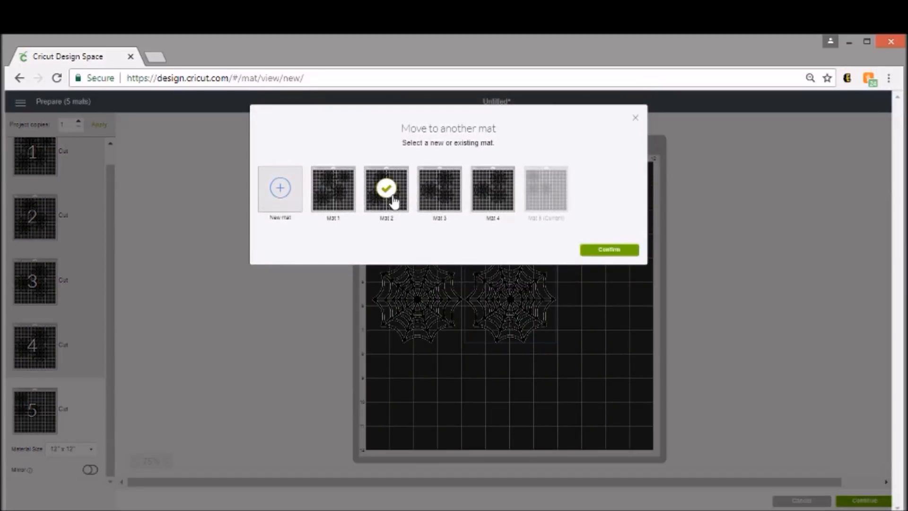
pyautogui.click(612, 252)
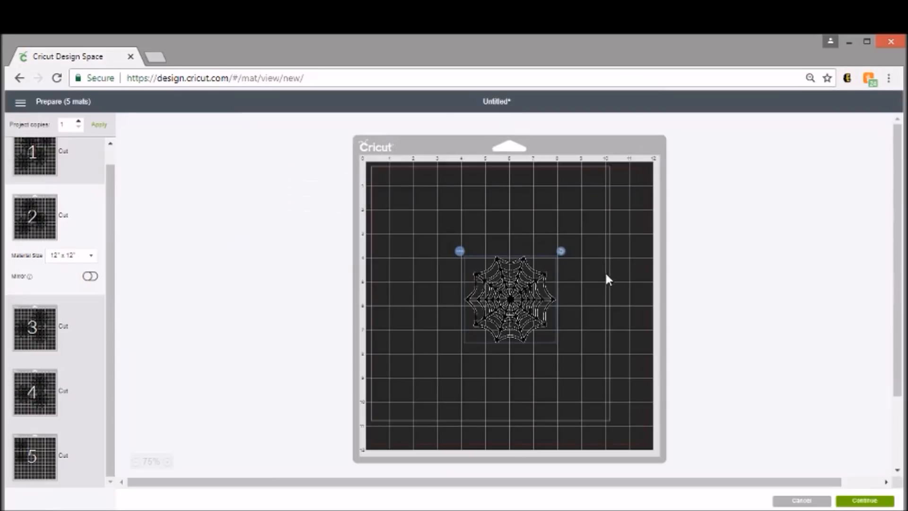
pyautogui.moveTo(536, 294); pyautogui.dragTo(608, 218)
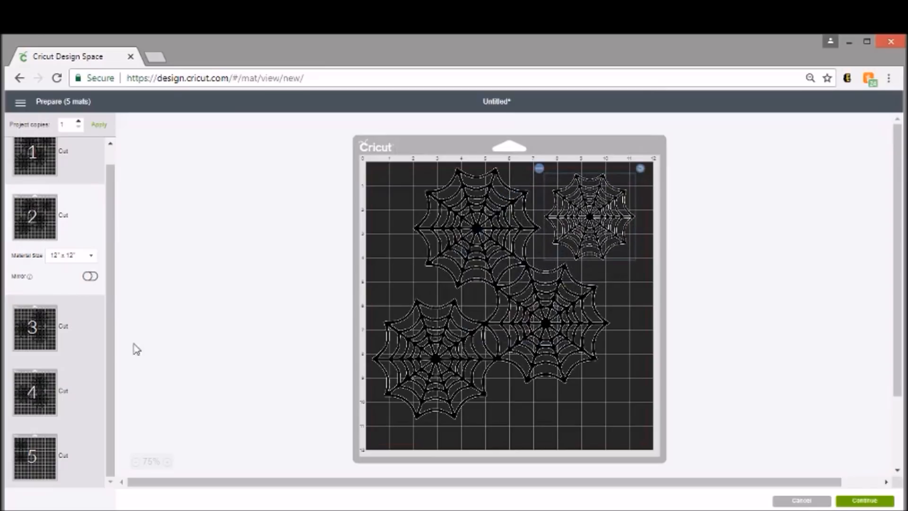
pyautogui.moveTo(610, 246); pyautogui.dragTo(602, 216)
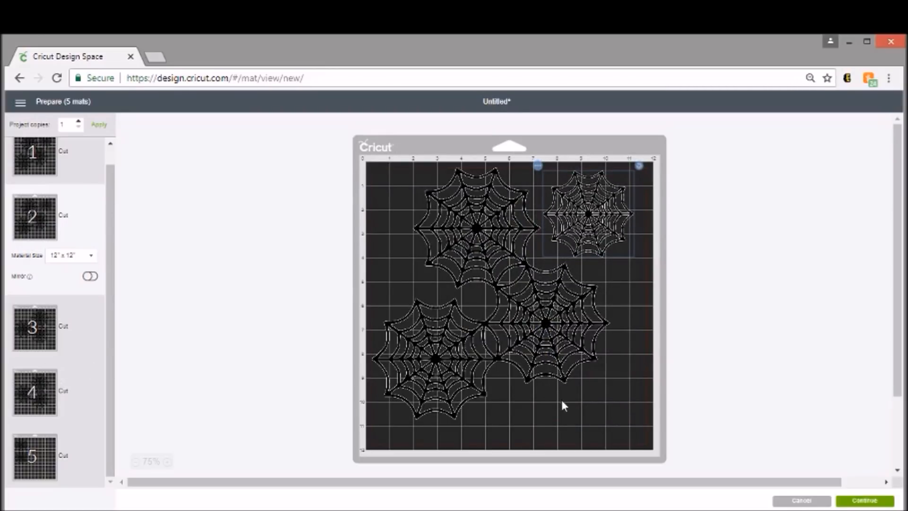
# Step: Move the upper single spiderweb from mat 5 to mat 3 and place it near the mat's lower edge
pyautogui.click(25, 334)
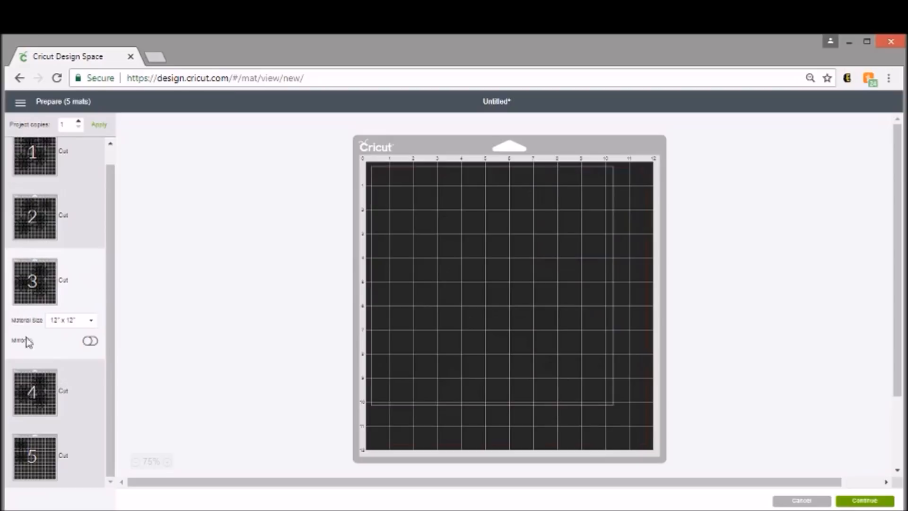
pyautogui.click(30, 440)
pyautogui.rightClick(398, 220)
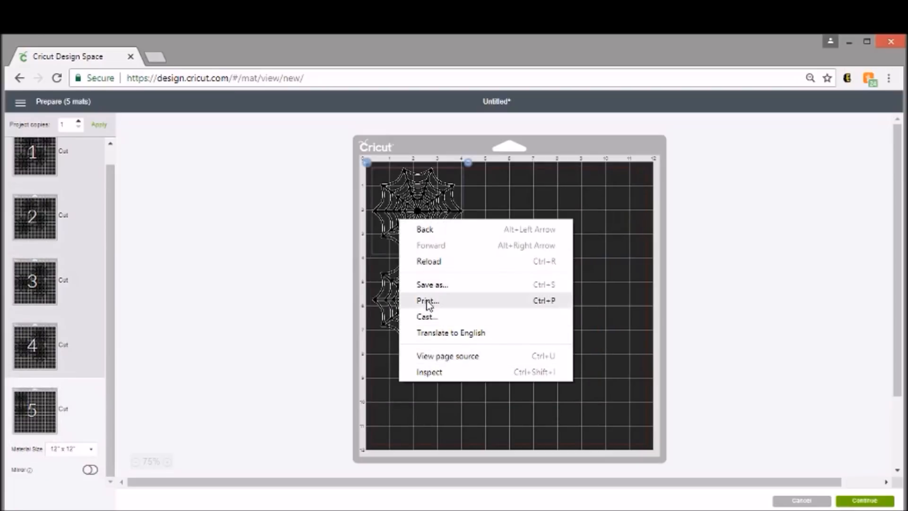
pyautogui.click(395, 207)
pyautogui.click(365, 164)
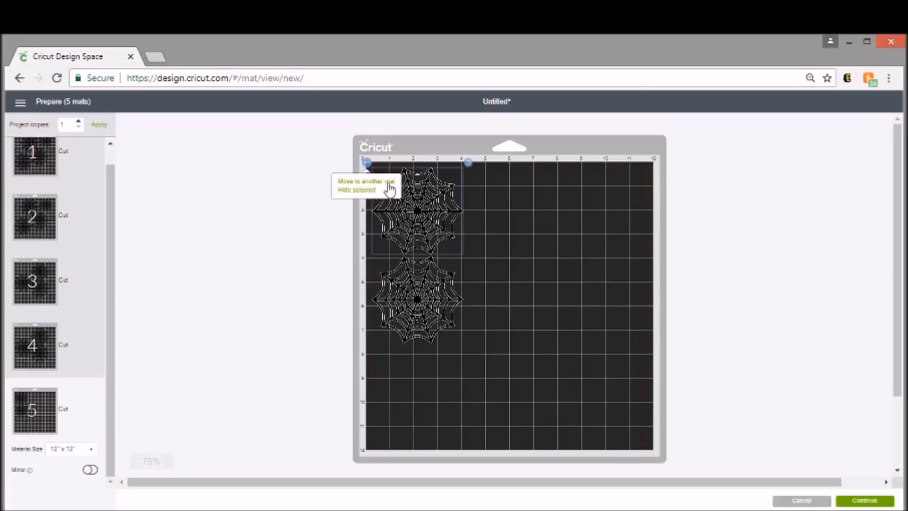
pyautogui.click(388, 182)
pyautogui.click(440, 196)
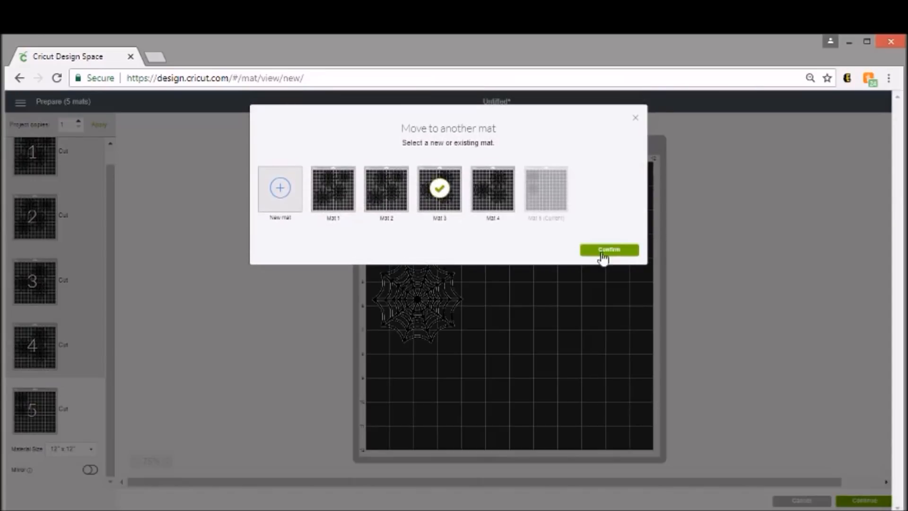
pyautogui.click(623, 250)
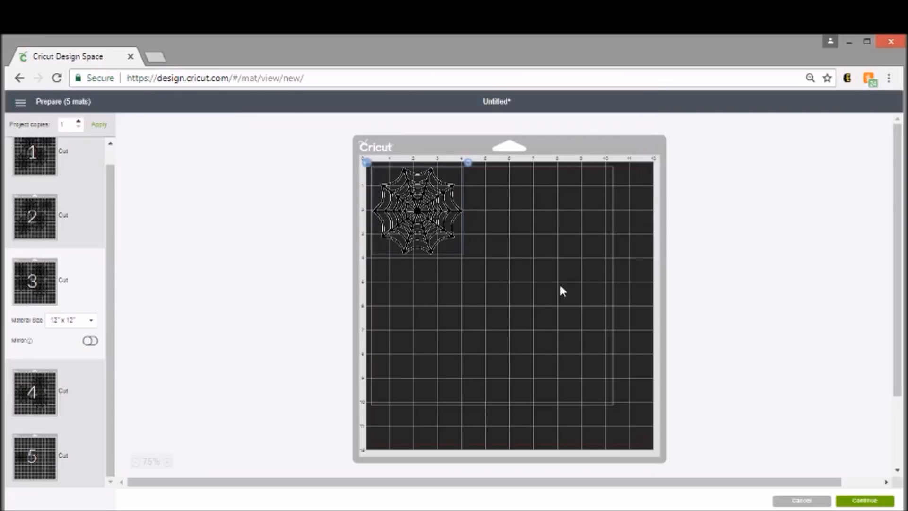
pyautogui.moveTo(432, 218); pyautogui.dragTo(483, 434)
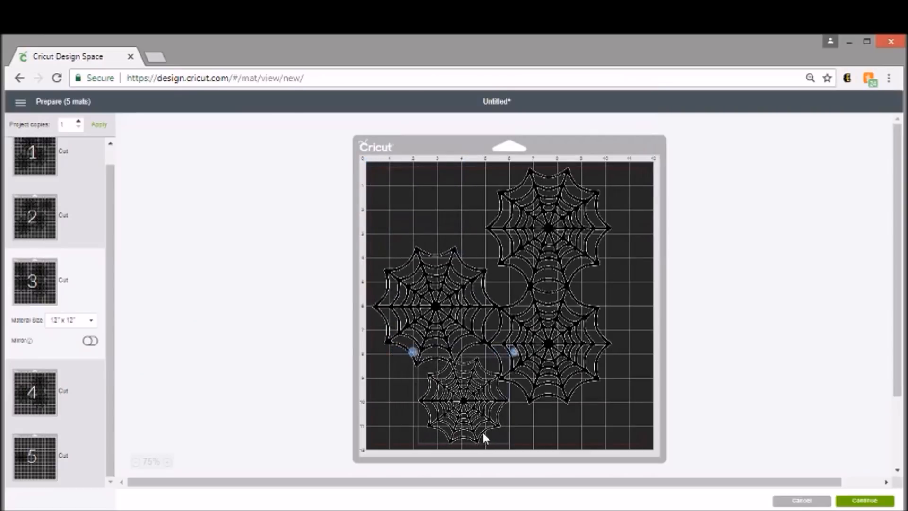
# Step: Rotate mat 3's cluster about a quarter turn counterclockwise, shift it to the upper right, and fit the single web into its lower-left gap
pyautogui.click(536, 262)
pyautogui.moveTo(618, 162); pyautogui.dragTo(366, 407)
pyautogui.moveTo(433, 227); pyautogui.dragTo(431, 228)
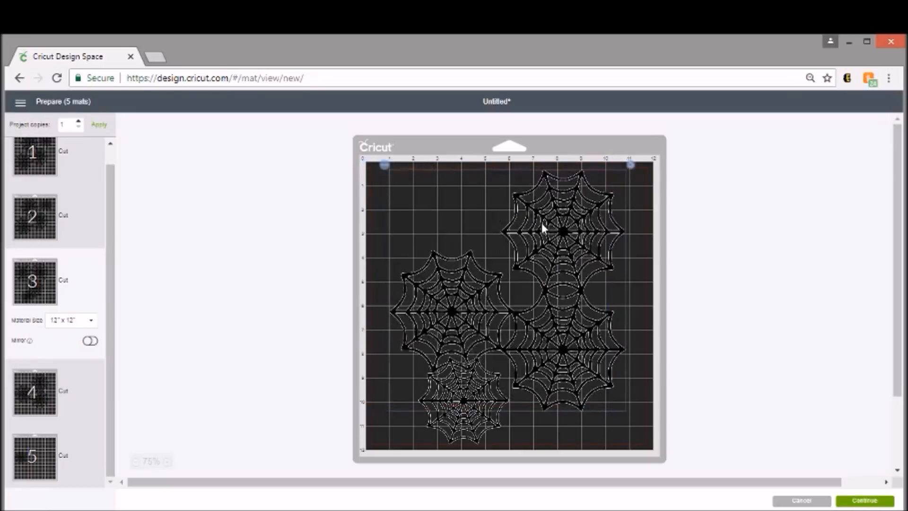
pyautogui.moveTo(542, 223); pyautogui.dragTo(558, 217)
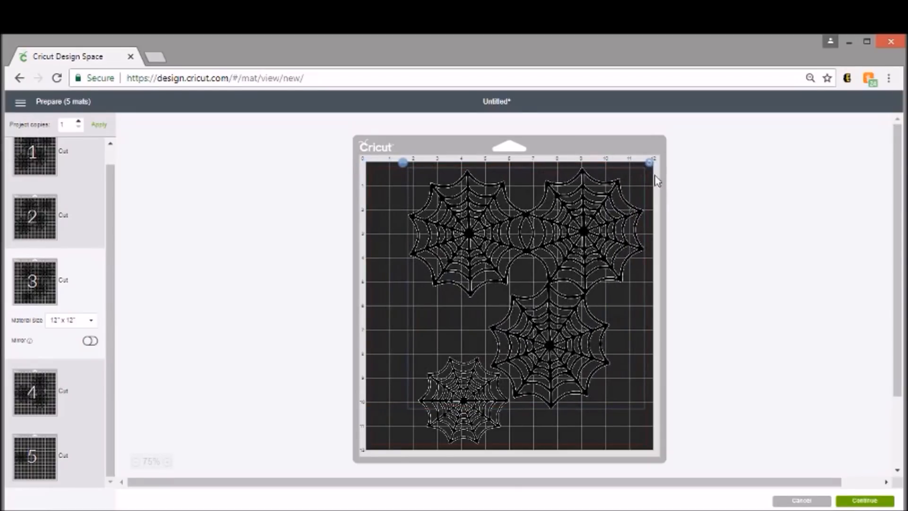
pyautogui.moveTo(466, 401); pyautogui.dragTo(448, 337)
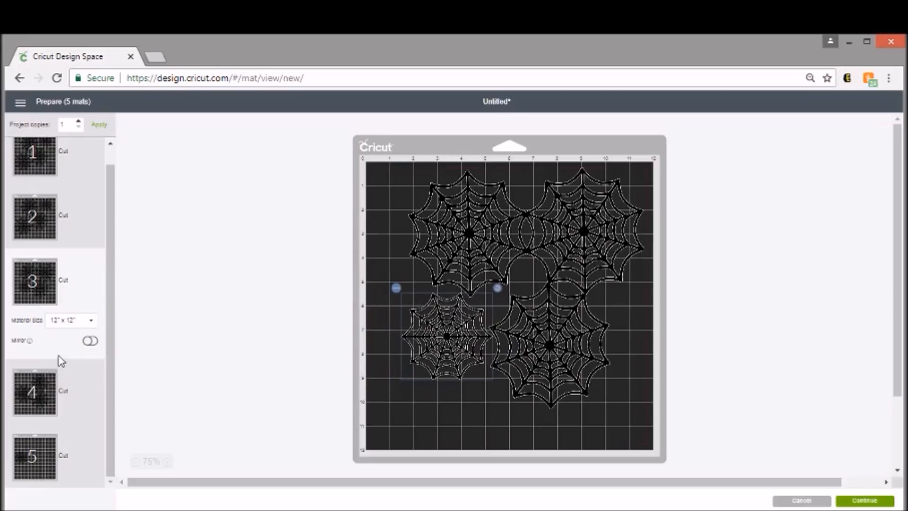
# Step: Move the last single spiderweb from mat 5 to mat 4
pyautogui.click(51, 436)
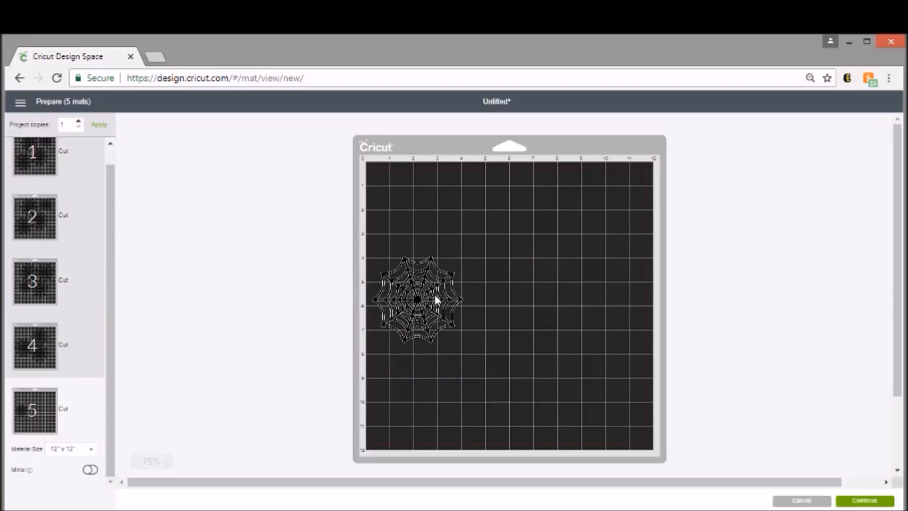
pyautogui.click(436, 300)
pyautogui.click(367, 251)
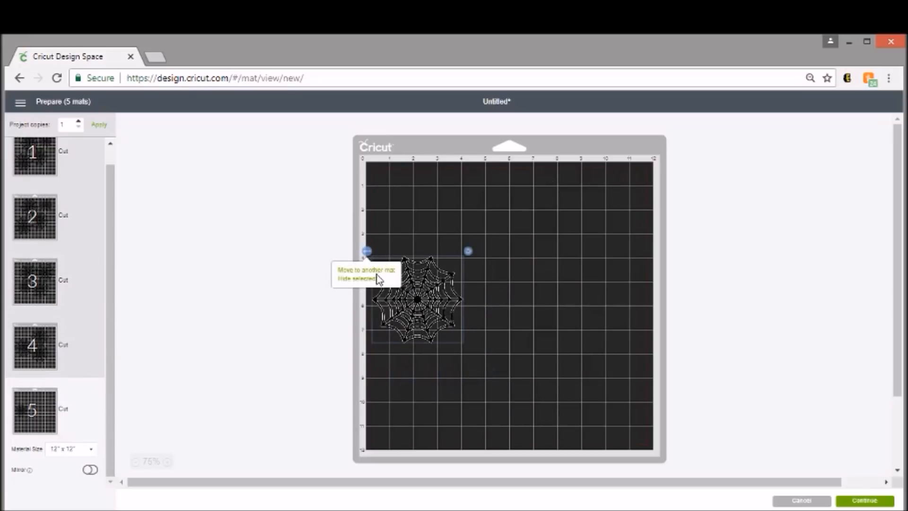
pyautogui.click(376, 271)
pyautogui.click(491, 189)
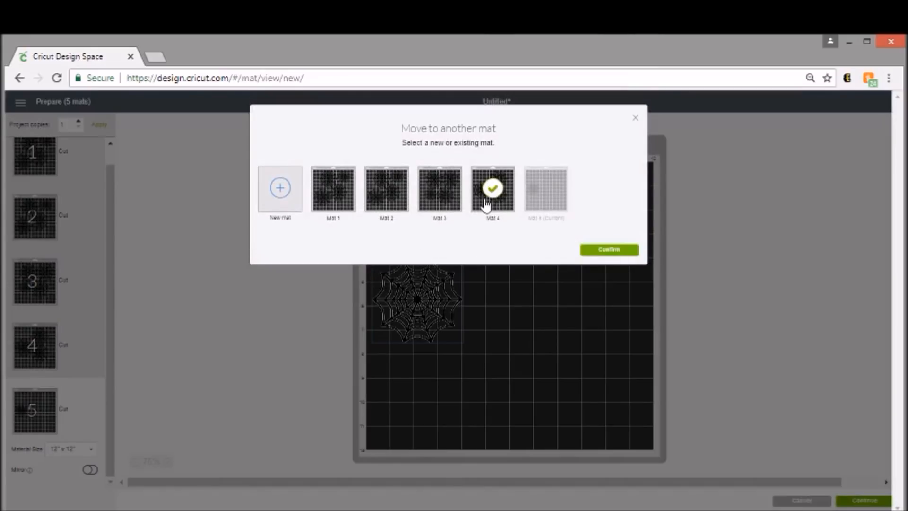
pyautogui.click(617, 248)
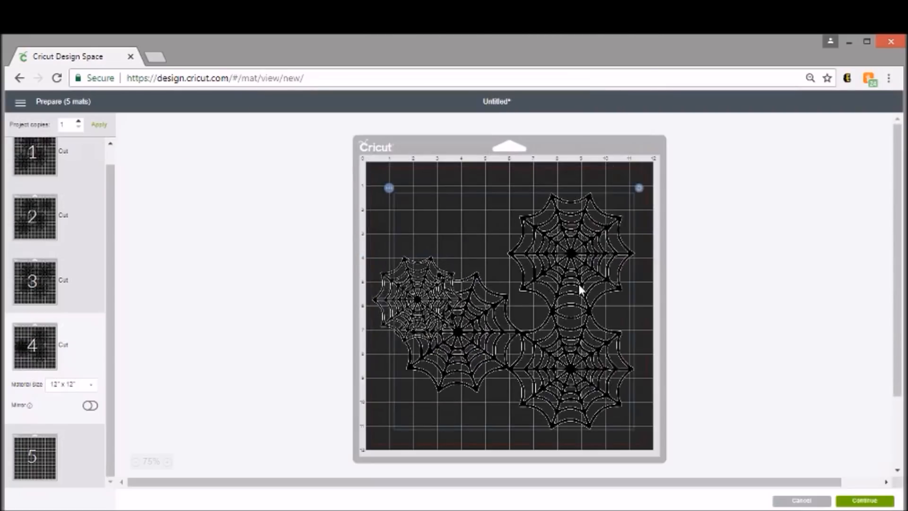
# Step: Shift mat 4's cluster toward the lower-right corner and place the single web in the gap at its upper left
pyautogui.moveTo(586, 289); pyautogui.dragTo(587, 294)
pyautogui.moveTo(403, 276); pyautogui.dragTo(451, 211)
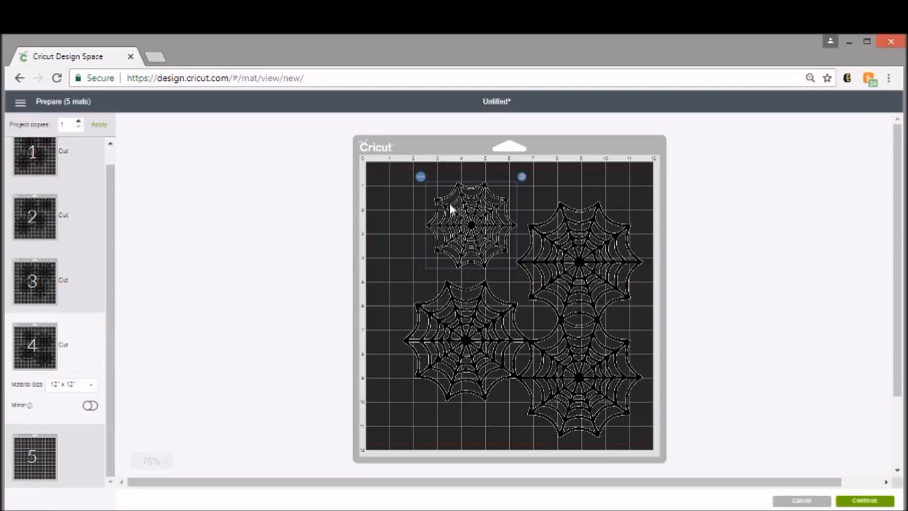
pyautogui.moveTo(492, 220)
pyautogui.mouseDown()
pyautogui.moveTo(502, 230)
pyautogui.moveTo(496, 224)
pyautogui.mouseUp()
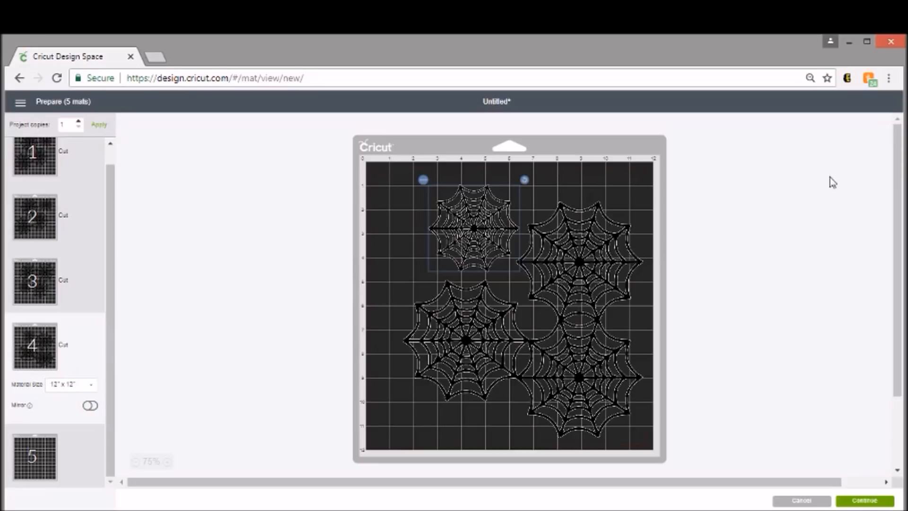
# Step: Check the layouts of mats 5, 4 and 1, and continue to the make stage
pyautogui.click(57, 469)
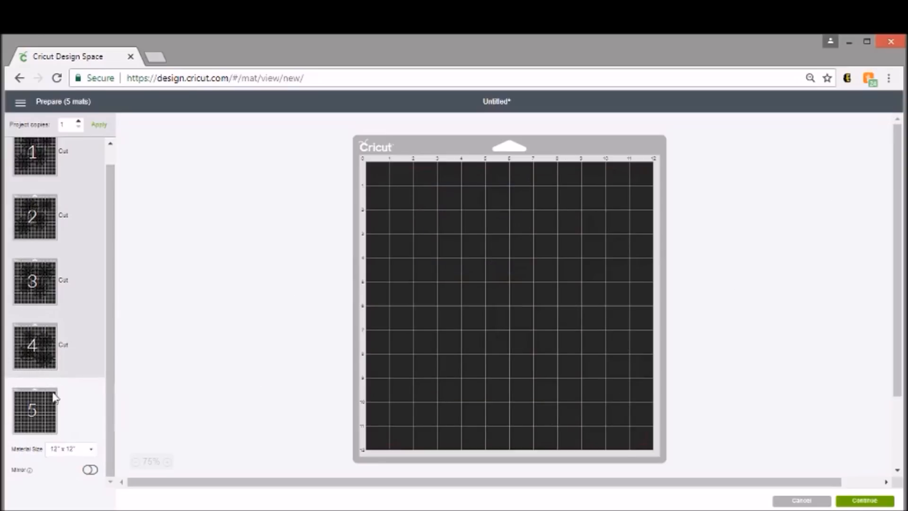
pyautogui.click(42, 329)
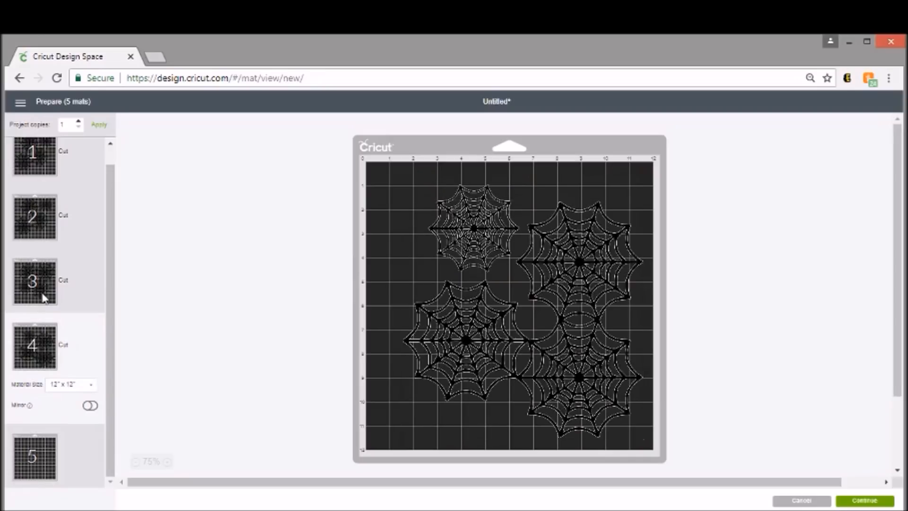
pyautogui.click(61, 150)
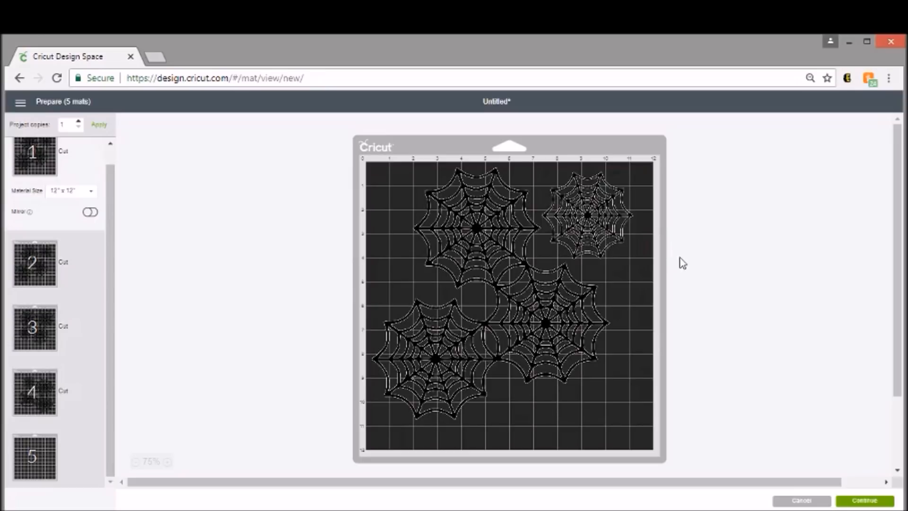
pyautogui.click(872, 504)
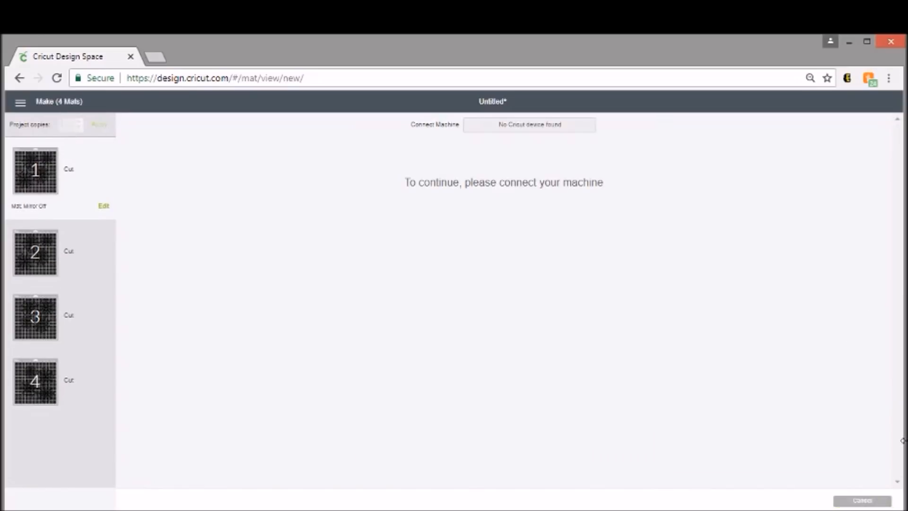